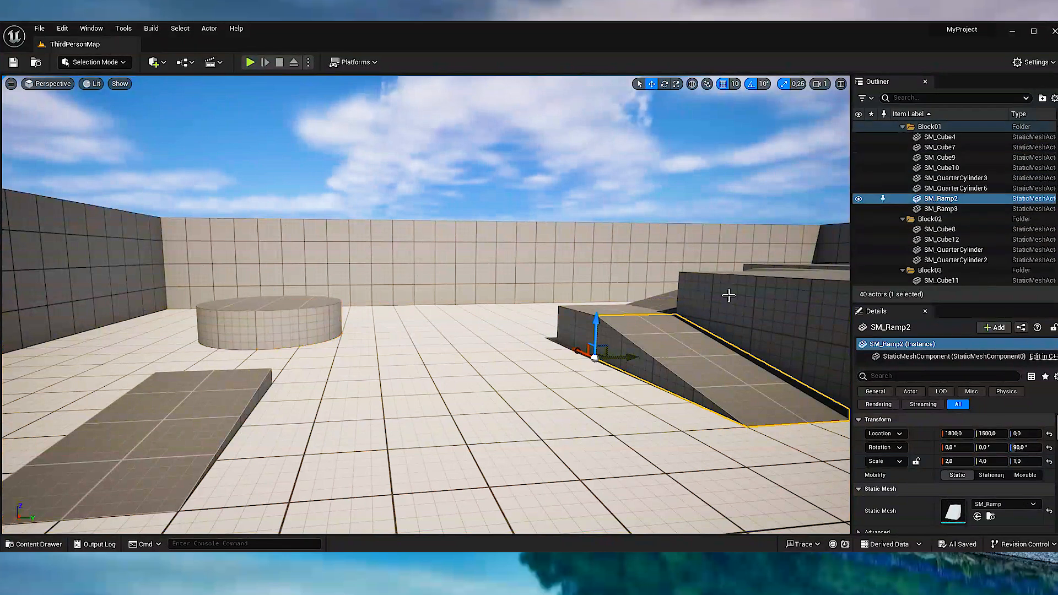
Select the low ramp and a quarter of the cylinder, then frame and view the cylinder up close.
{"action": "left_click", "coordinate": [203, 396]}
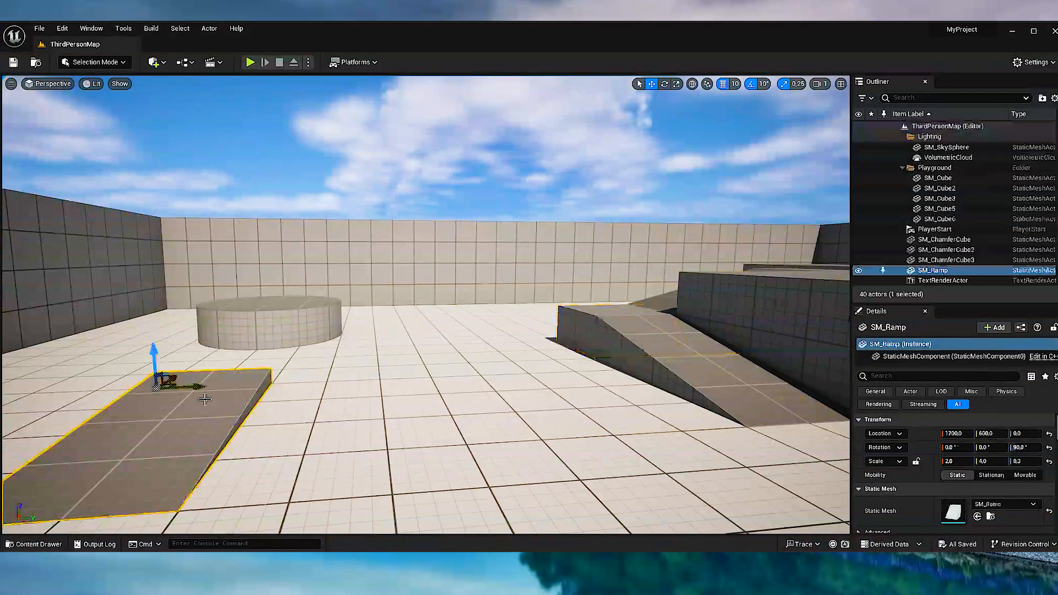
{"action": "left_click", "coordinate": [252, 335]}
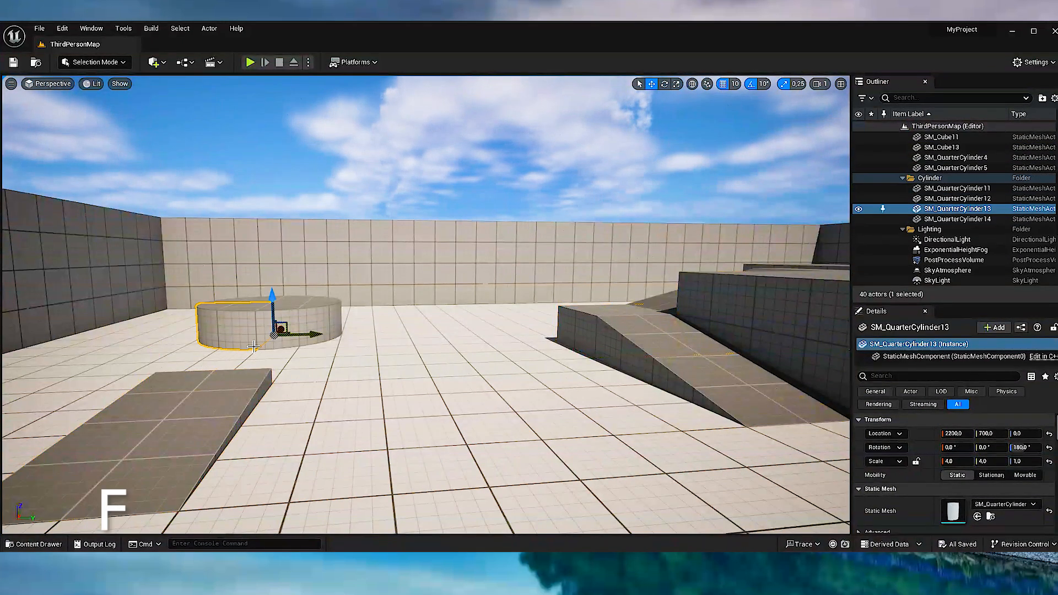
{"action": "key", "text": "f"}
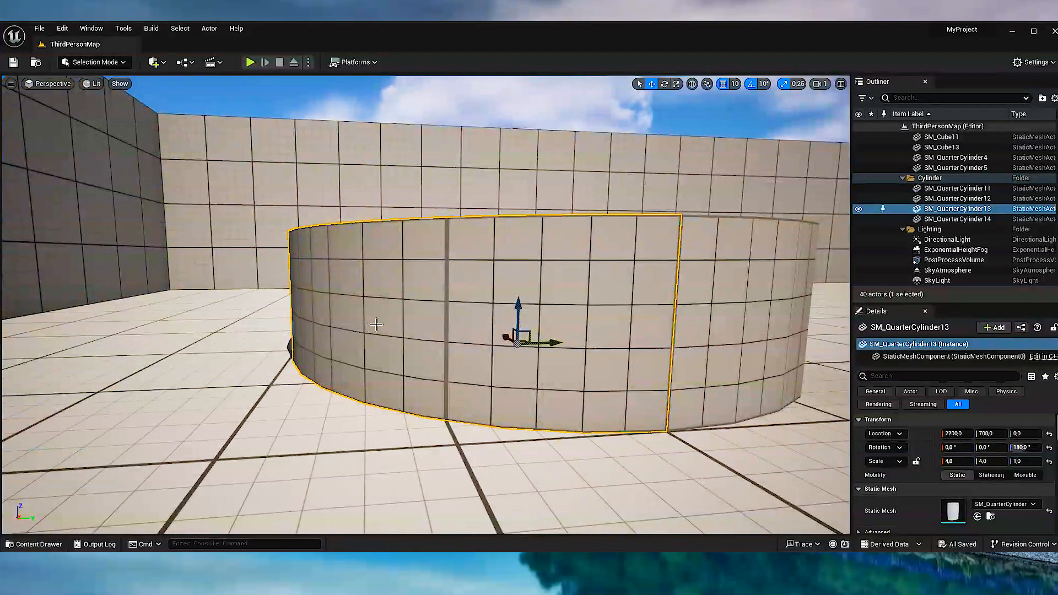
{"action": "scroll", "coordinate": [548, 269], "scroll_direction": "down", "scroll_amount": 6}
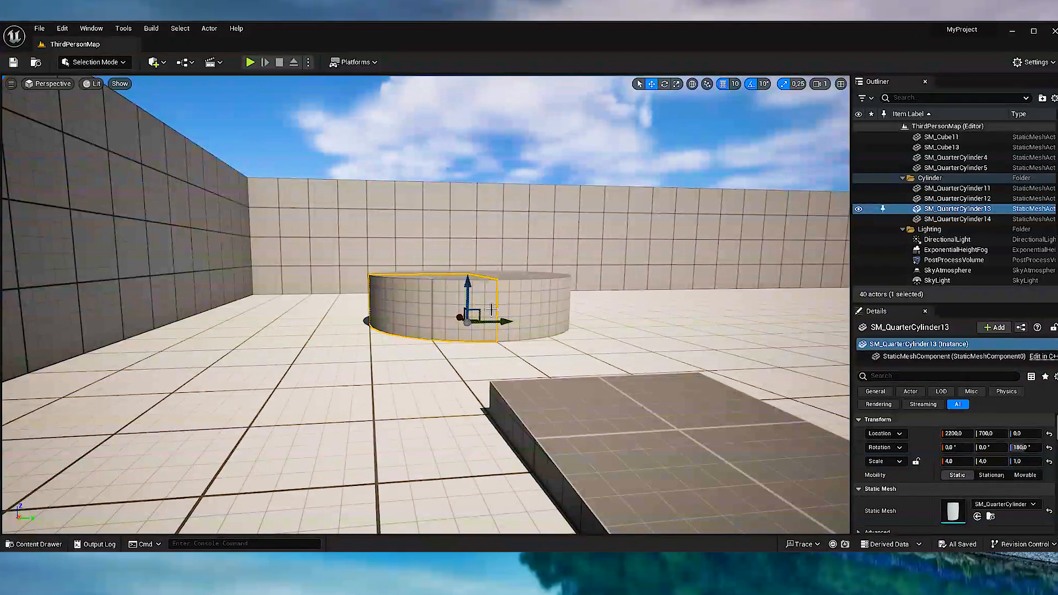
{"action": "scroll", "coordinate": [490, 309], "scroll_direction": "up", "scroll_amount": 2}
{"action": "left_click_drag", "start_coordinate": [459, 282], "coordinate": [287, 298], "text": "alt"}
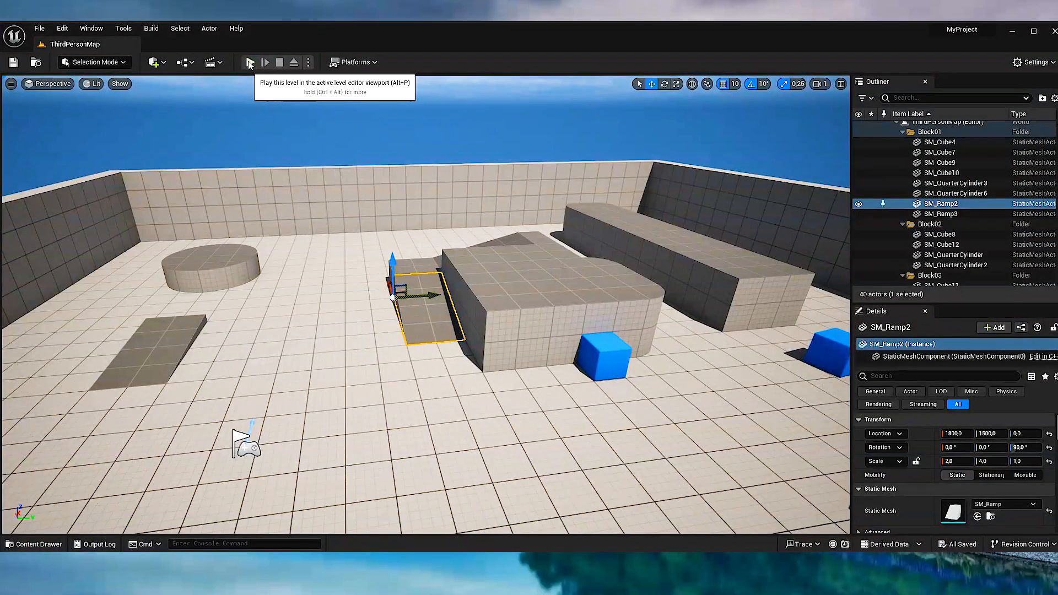
Play the level and run the character over the low ramp and onto the cylinder, jumping along the way.
{"action": "left_click", "coordinate": [250, 62]}
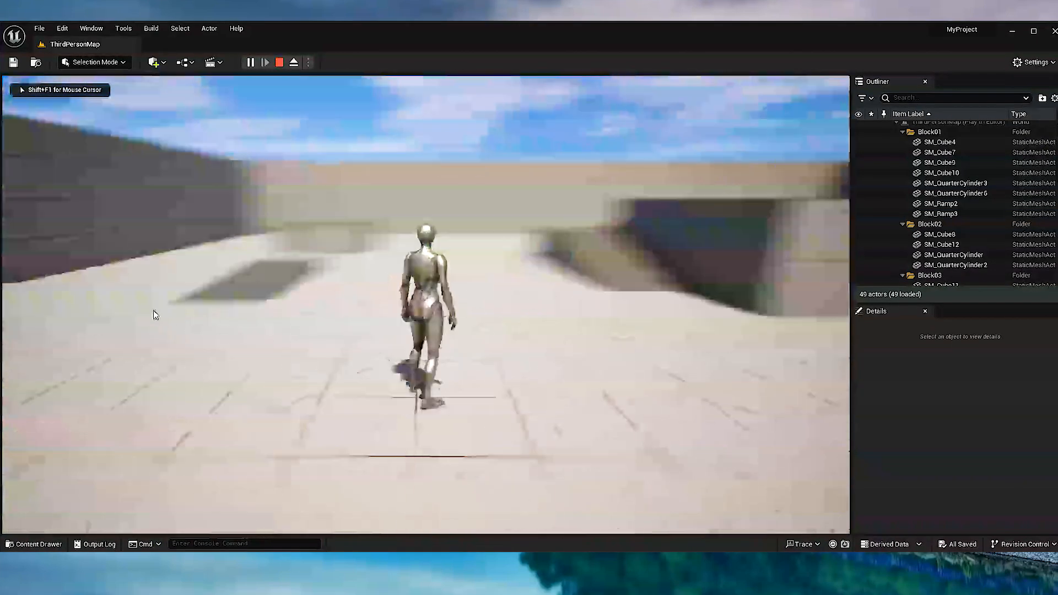
{"action": "key", "text": "a"}
{"action": "key", "text": "w"}
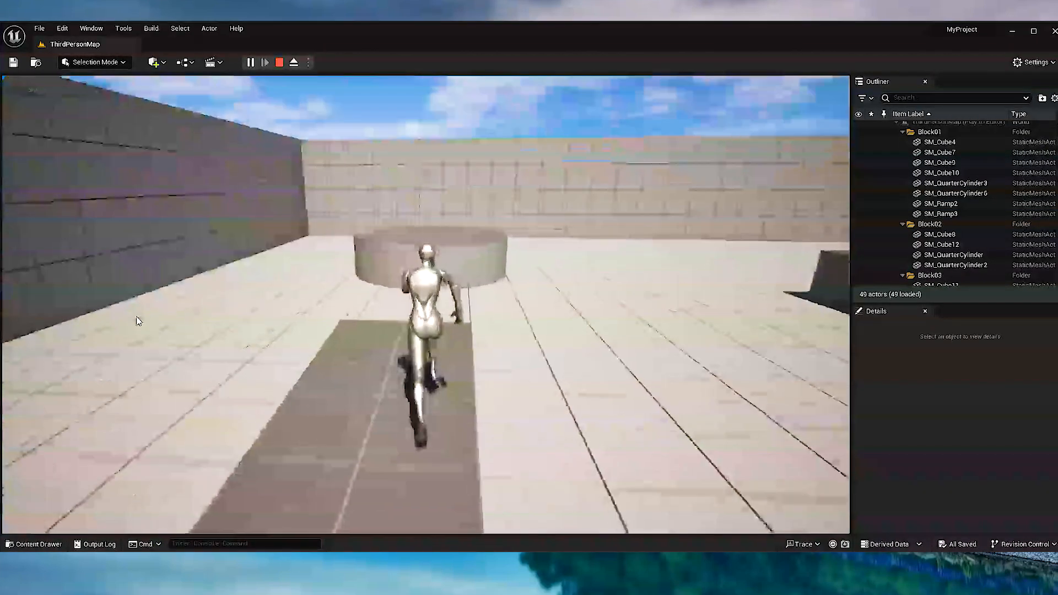
{"action": "key", "text": "space"}
{"action": "key", "text": "w"}
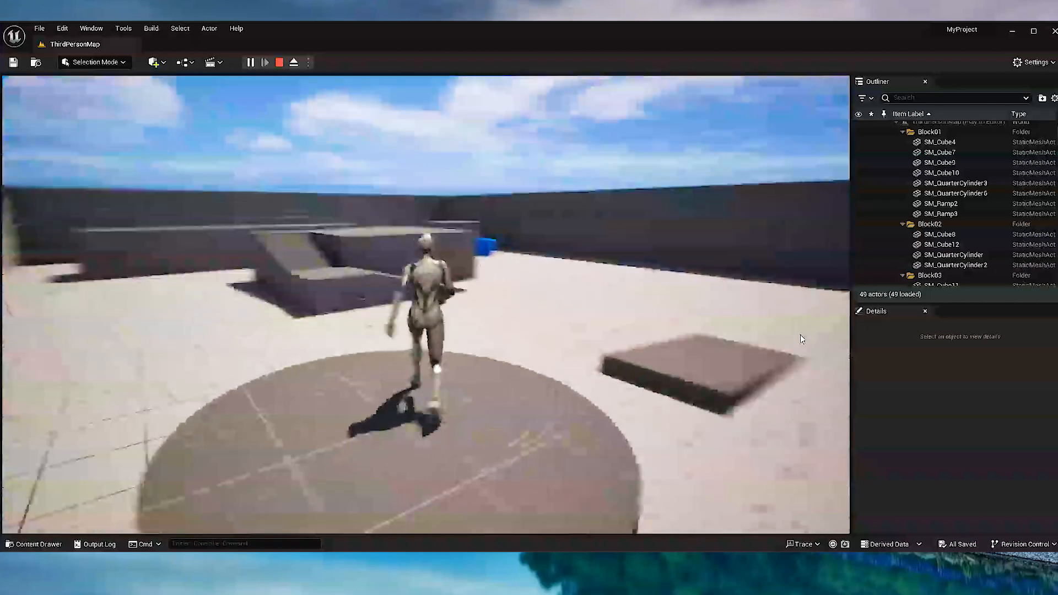
{"action": "key", "text": "space"}
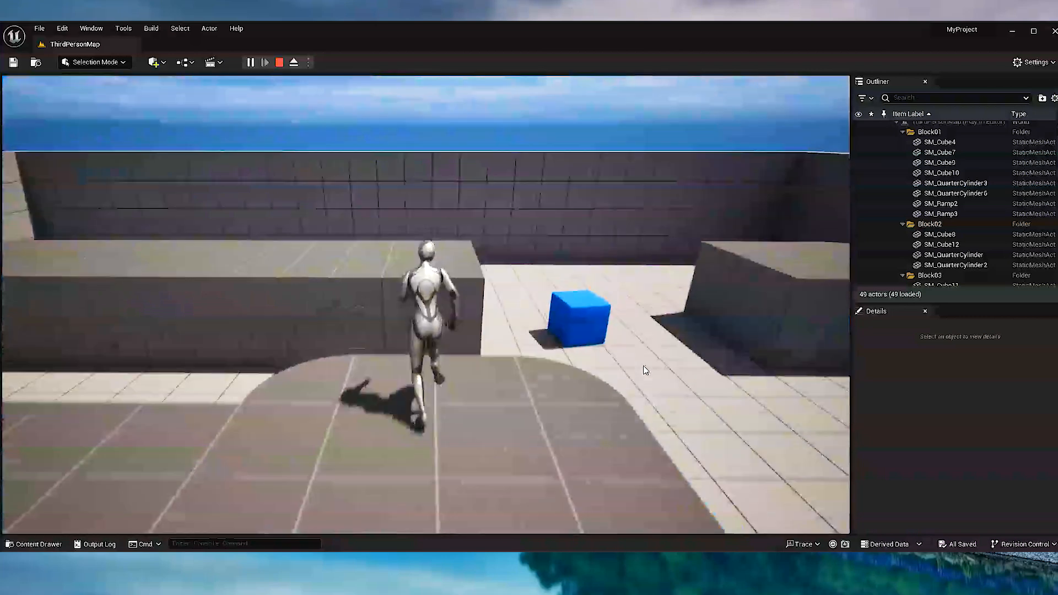
Run and jump the character across the raised blocks and past the blue cubes, then stop playing.
{"action": "key", "text": "space"}
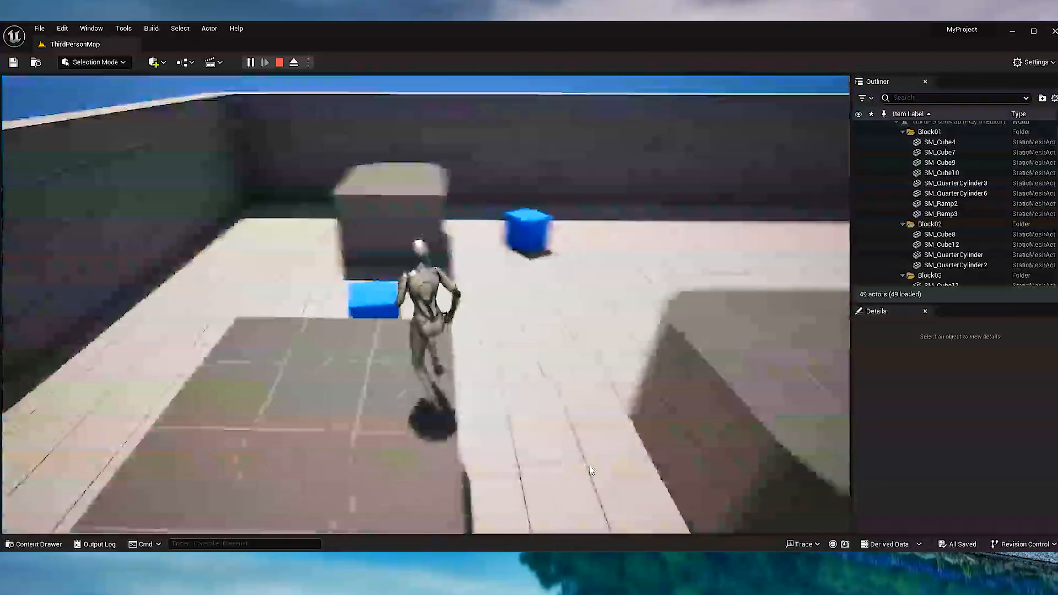
{"action": "key", "text": "space"}
{"action": "key", "text": "w"}
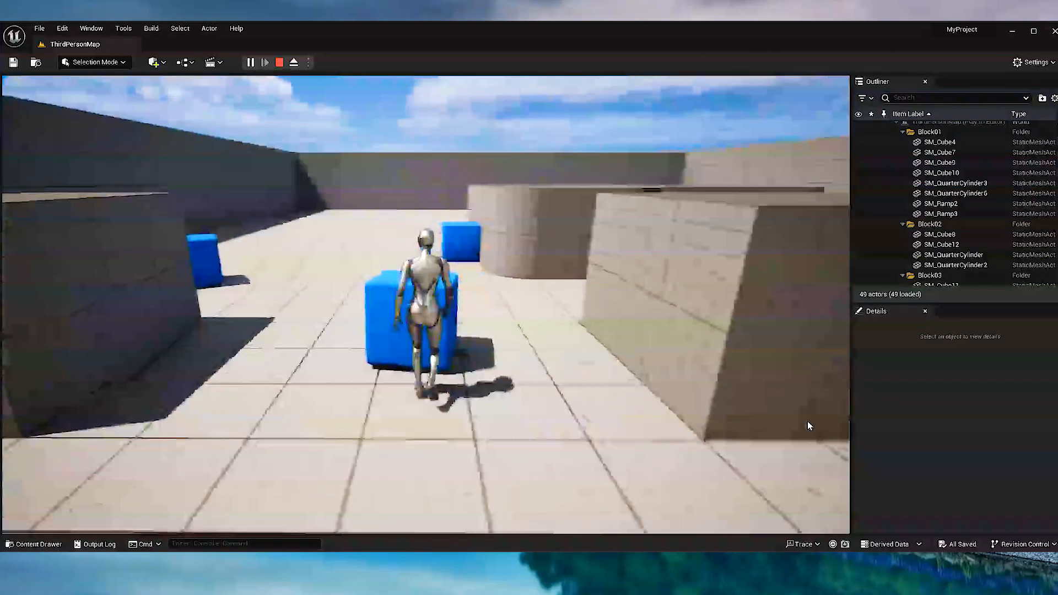
{"action": "key", "text": "w"}
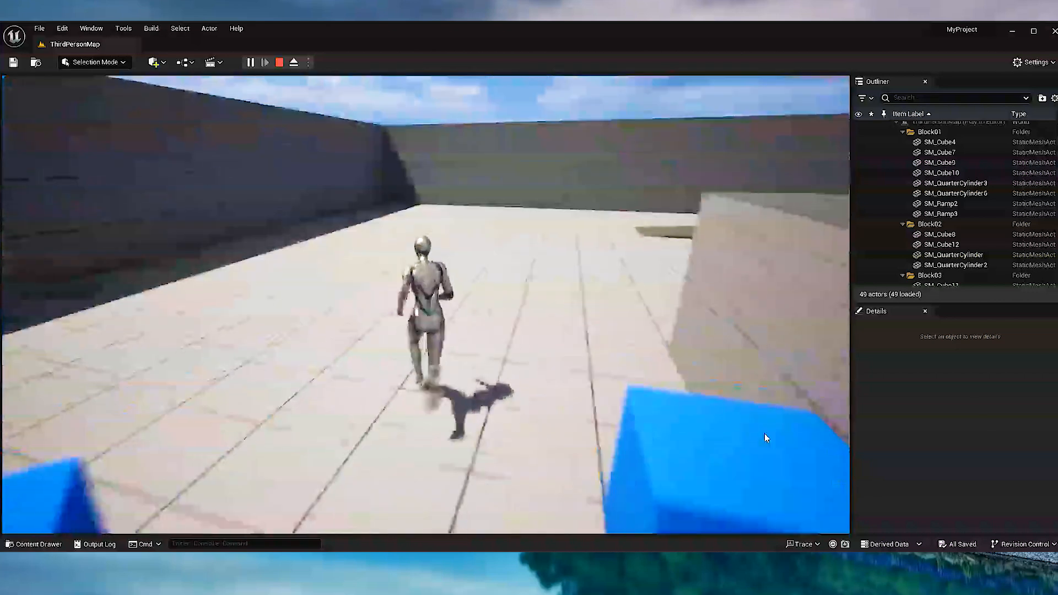
{"action": "key", "text": "a"}
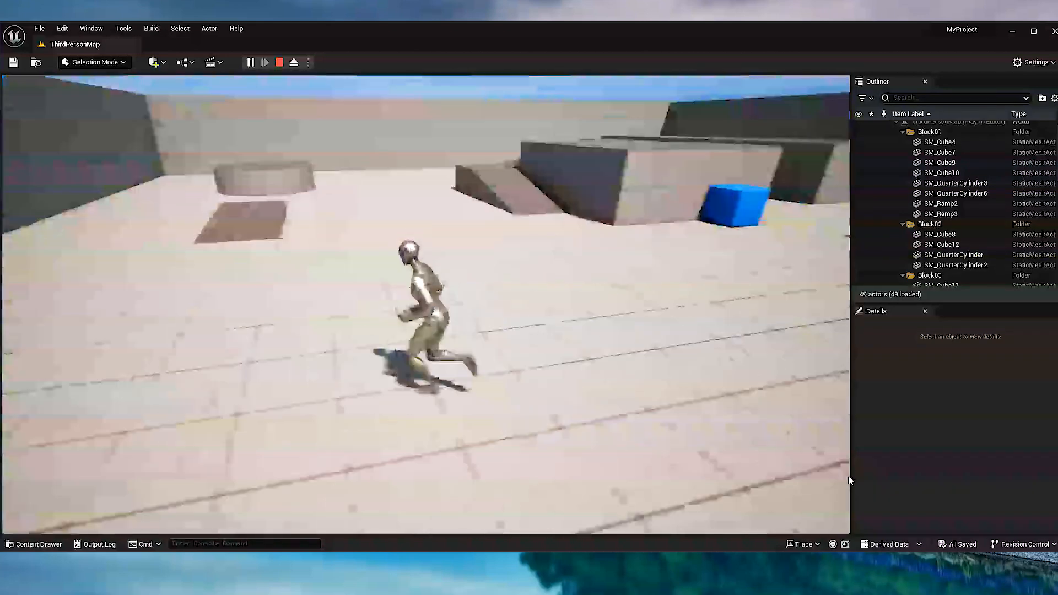
{"action": "key", "text": "s"}
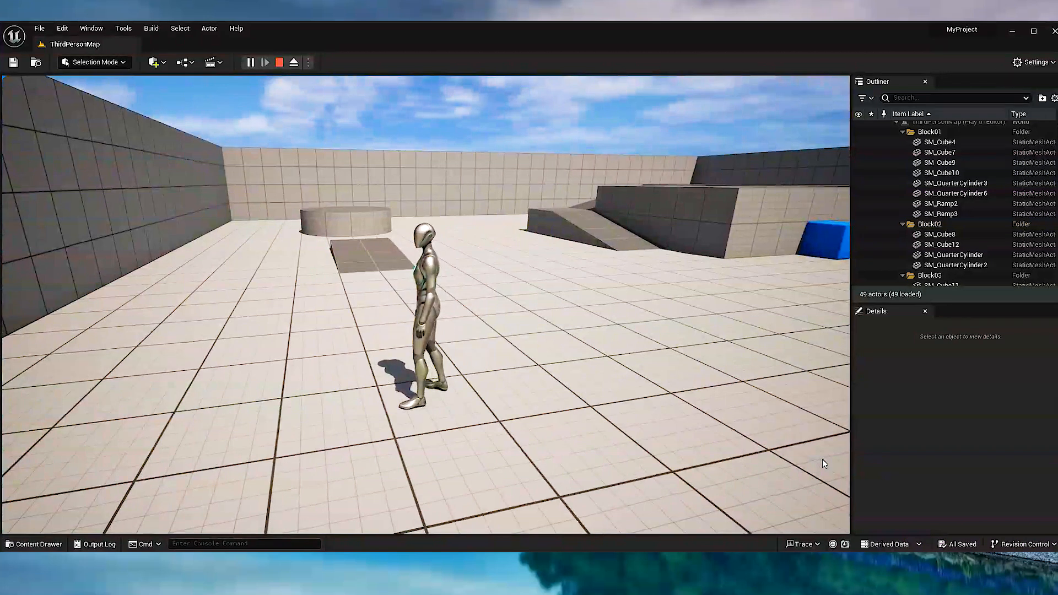
{"action": "key", "text": "Escape"}
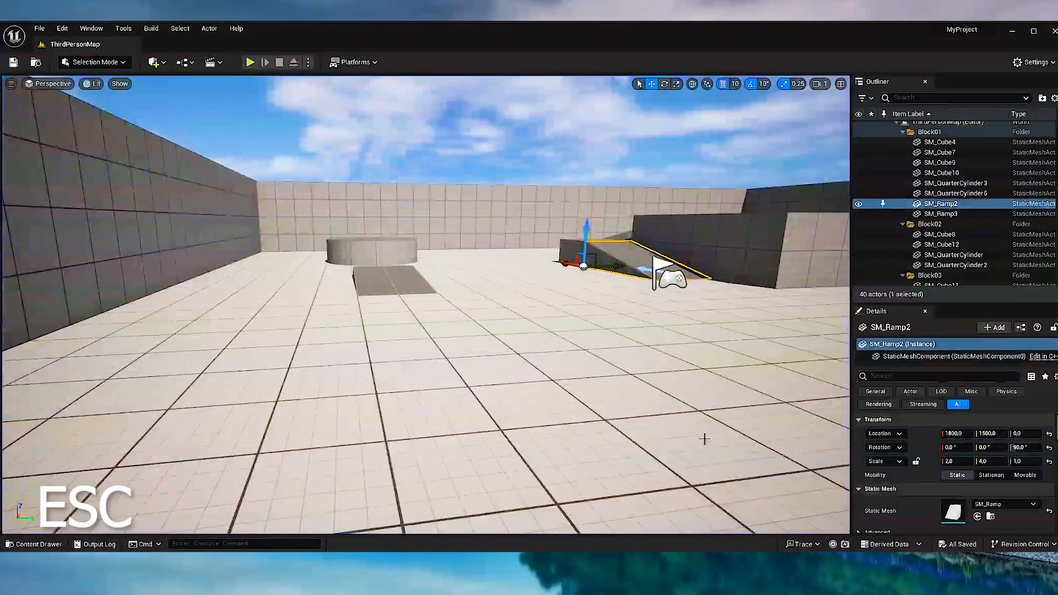
Place the SM_Chair static mesh on the open floor between the low ramp and the raised block.
{"action": "left_click", "coordinate": [25, 544]}
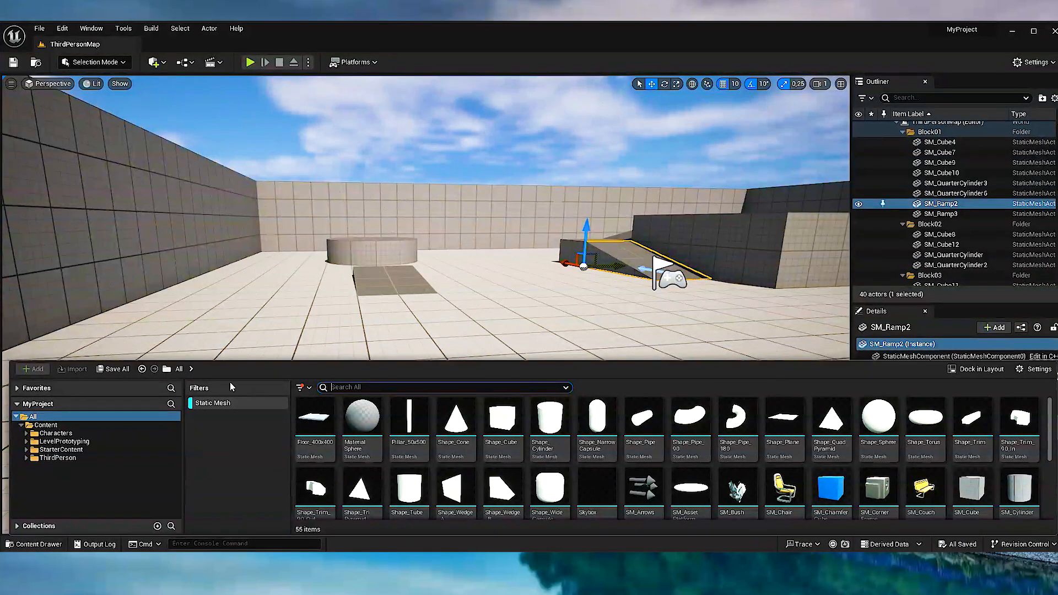
{"action": "left_click_drag", "start_coordinate": [783, 487], "coordinate": [523, 296]}
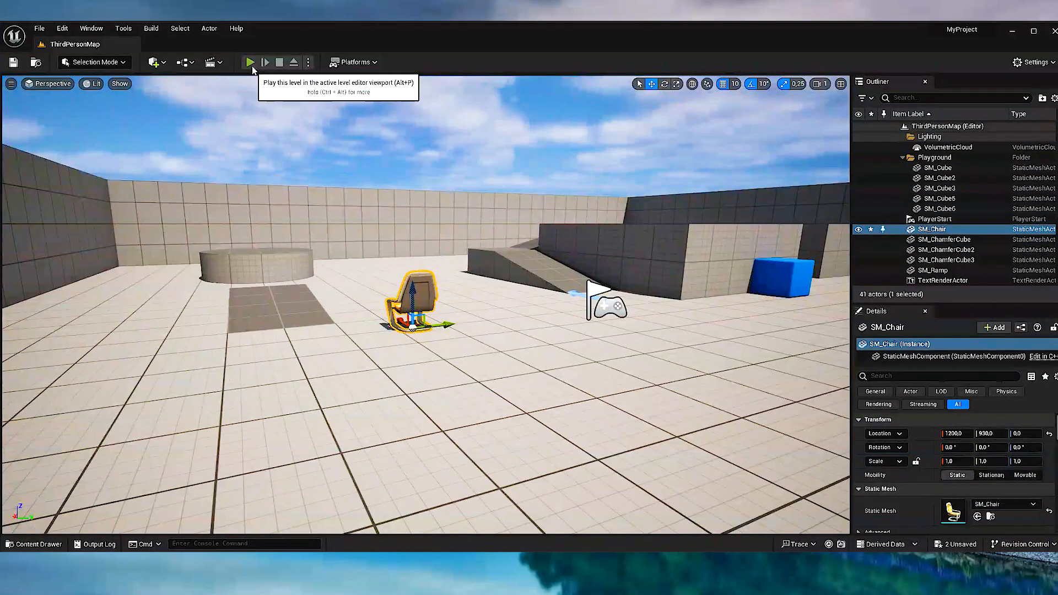
Play the level, run the character around the placed chair, and stop playing.
{"action": "left_click", "coordinate": [250, 62]}
{"action": "key", "text": "w"}
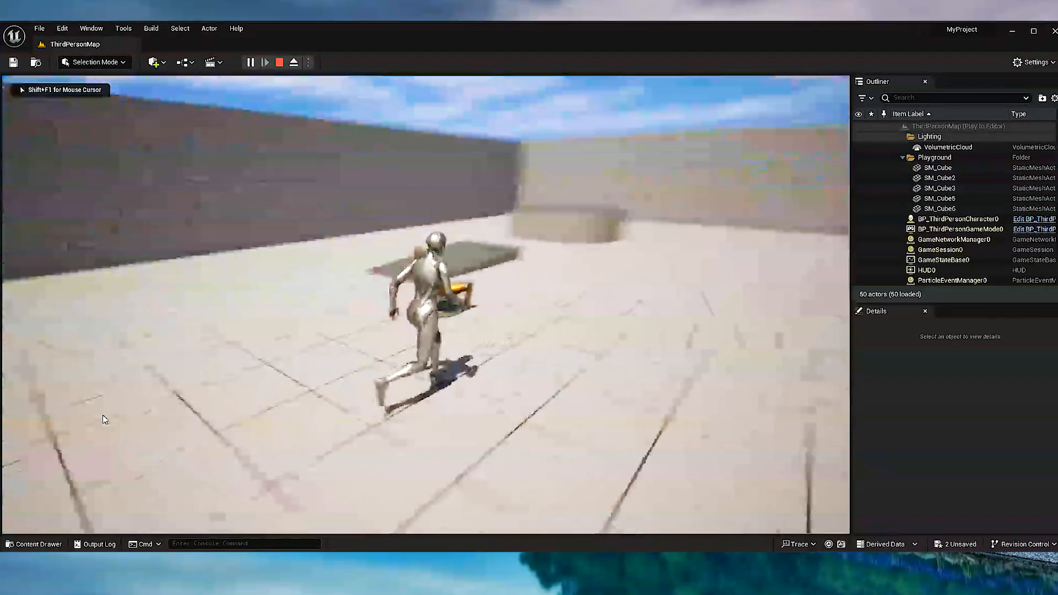
{"action": "key", "text": "d"}
{"action": "key", "text": "s"}
{"action": "key", "text": "a"}
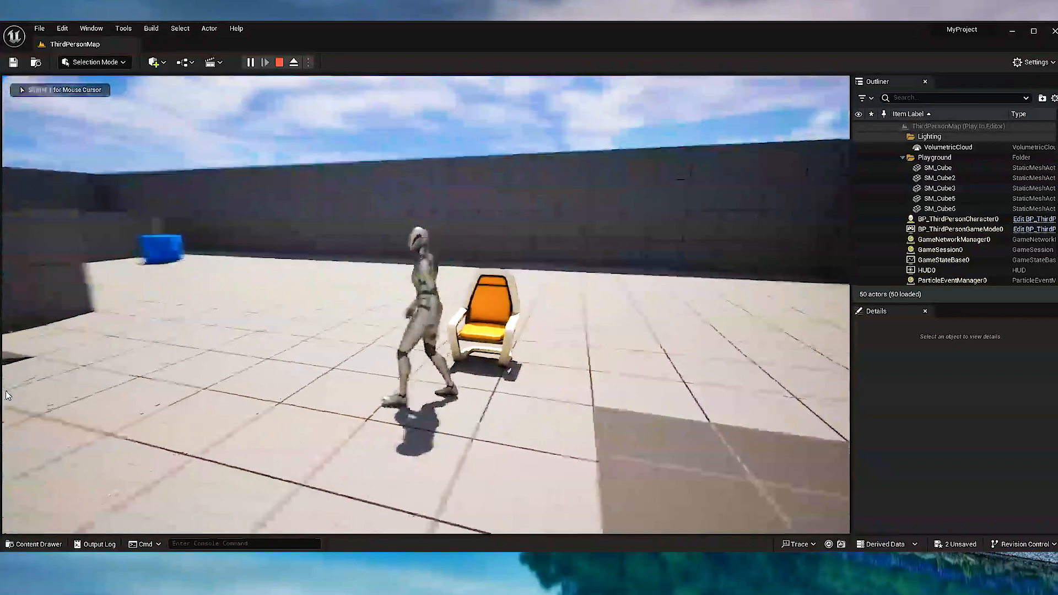
{"action": "key", "text": "Escape"}
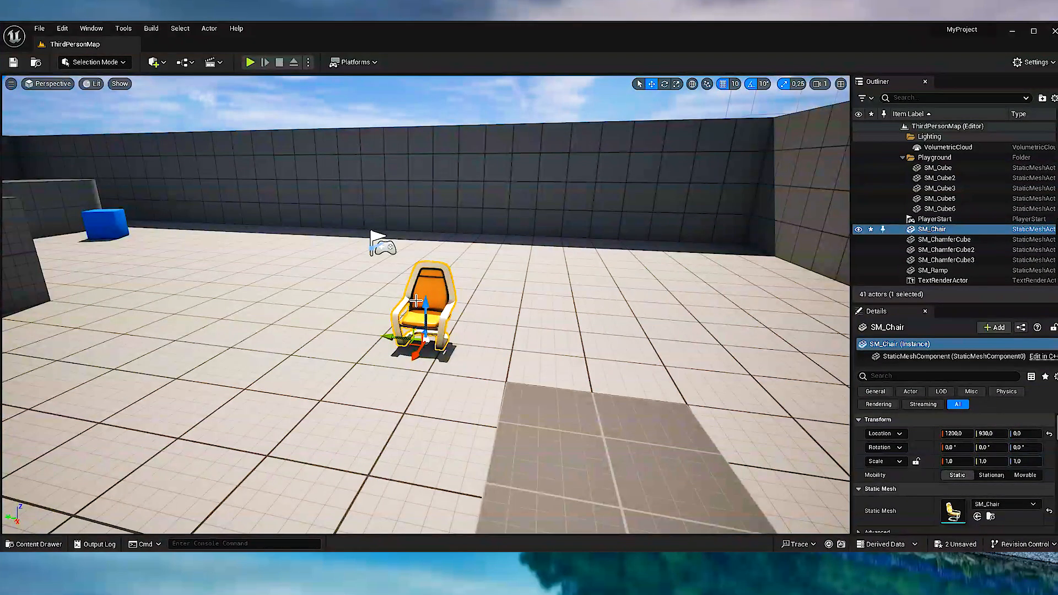
Duplicate the chair into a row of three, then duplicate that row forward as a second row at X 1330.
{"action": "left_click_drag", "start_coordinate": [396, 336], "coordinate": [298, 329], "text": "alt"}
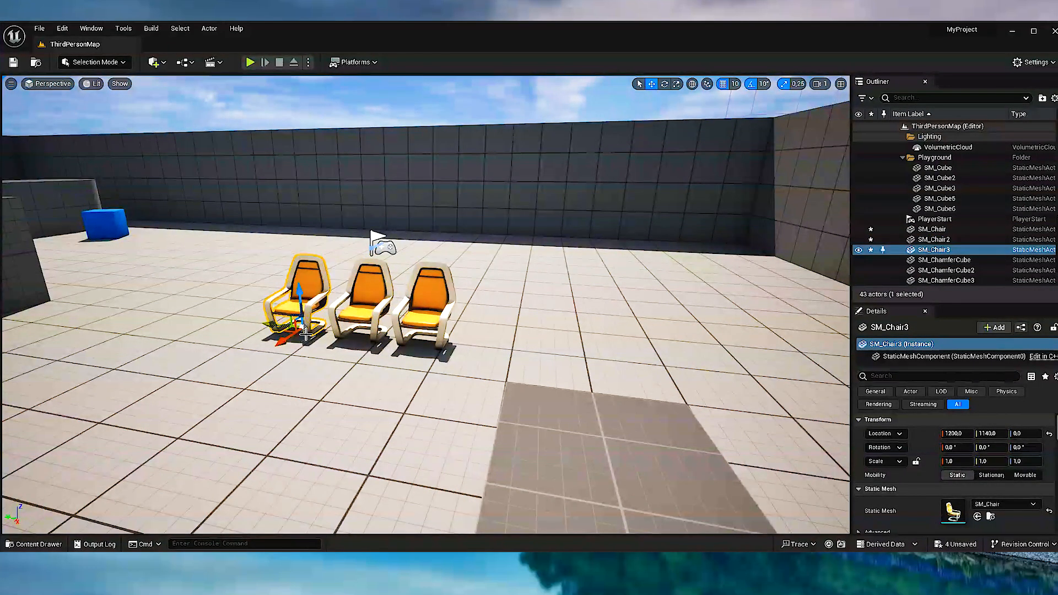
{"action": "left_click", "coordinate": [377, 282], "text": "ctrl"}
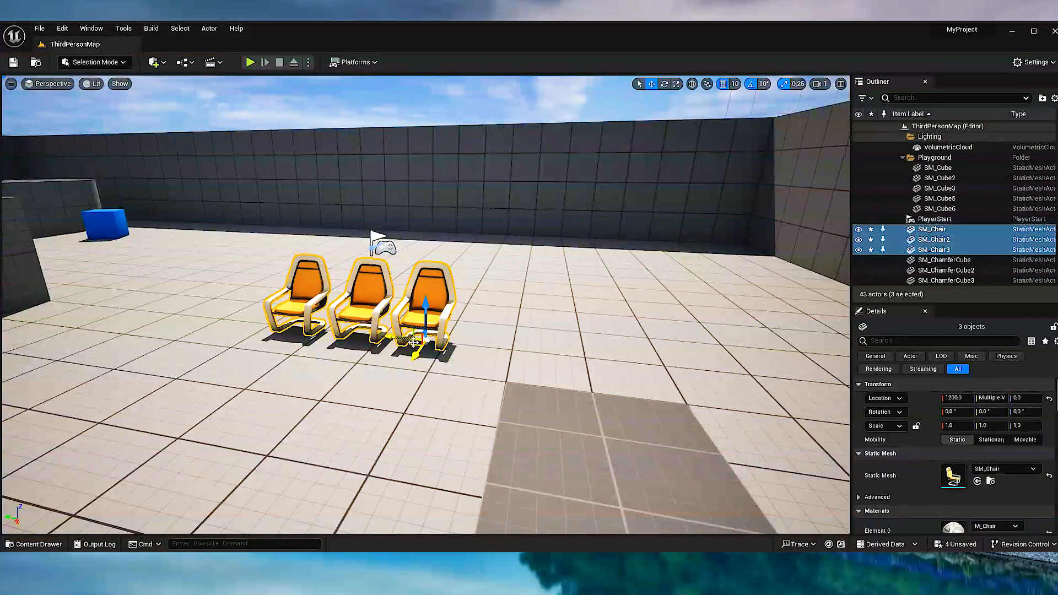
{"action": "left_click_drag", "start_coordinate": [415, 354], "coordinate": [378, 398], "text": "alt"}
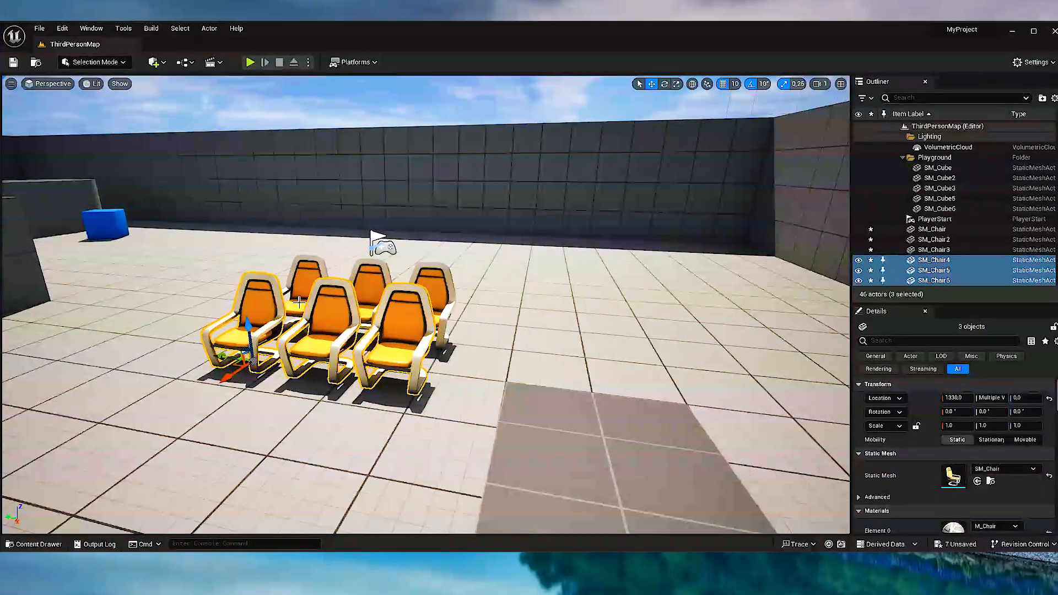
Play the level and run the character around and between the two rows of chairs, then stop playing.
{"action": "key", "text": "alt+p"}
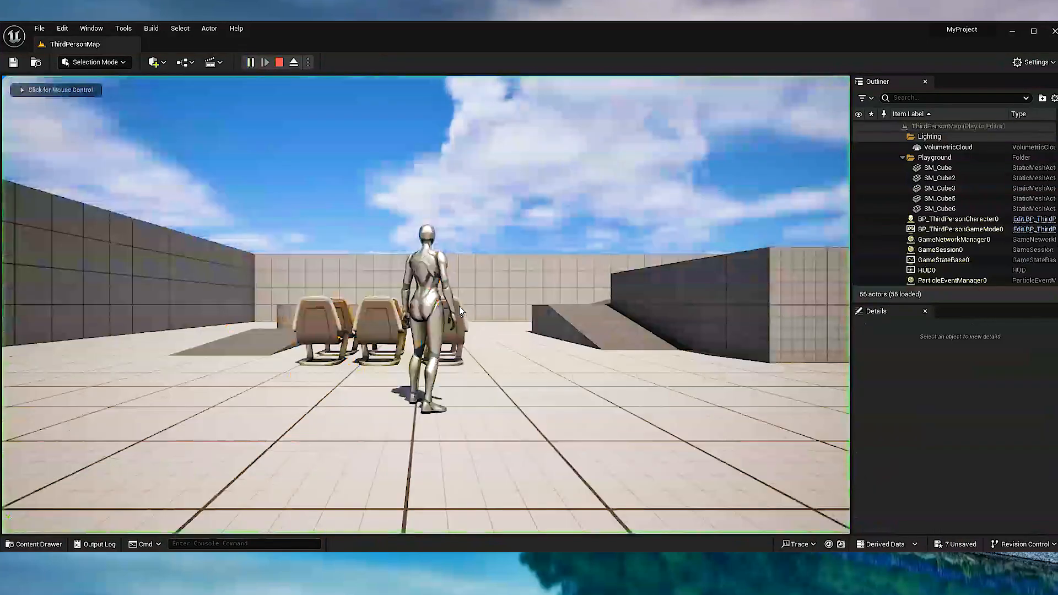
{"action": "key", "text": "w"}
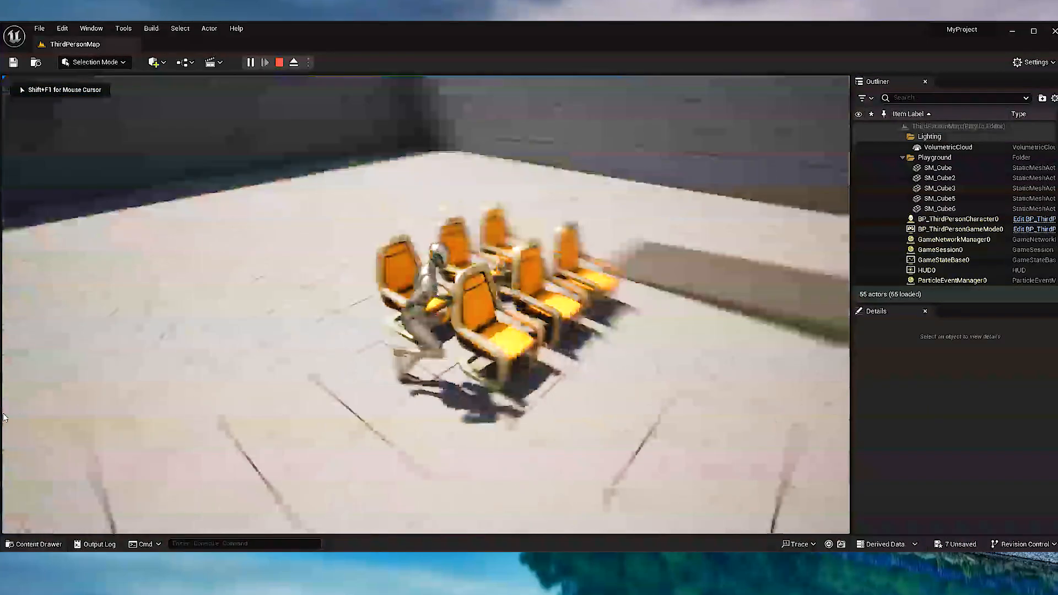
{"action": "key", "text": "s"}
{"action": "key", "text": "w"}
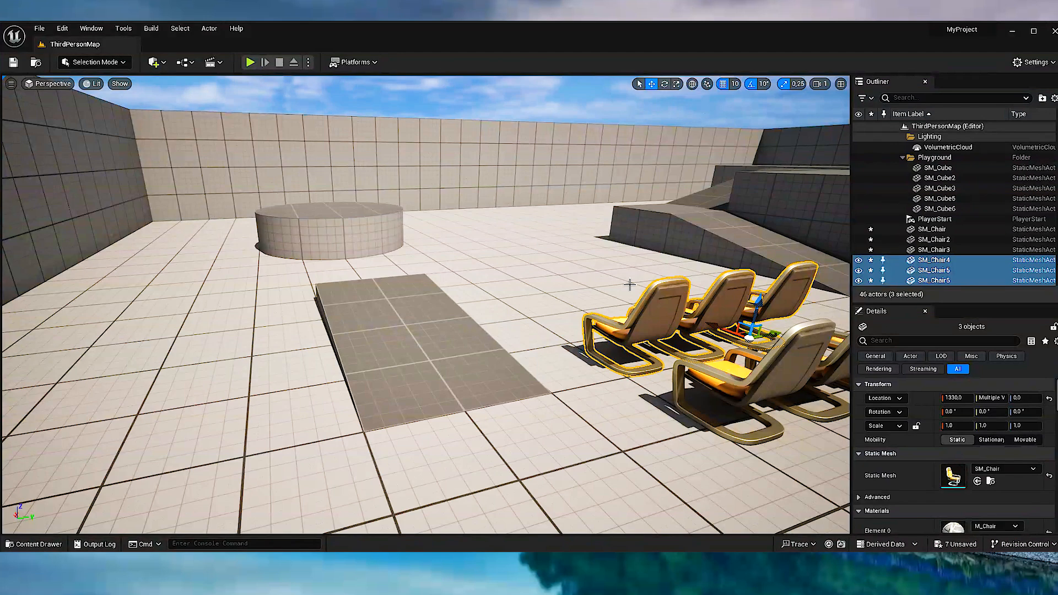
Browse the level's actor list and focus the view on SM_Cube in the Playground folder.
{"action": "scroll", "coordinate": [929, 261], "scroll_direction": "down", "scroll_amount": 2}
{"action": "scroll", "coordinate": [929, 261], "scroll_direction": "down", "scroll_amount": 2}
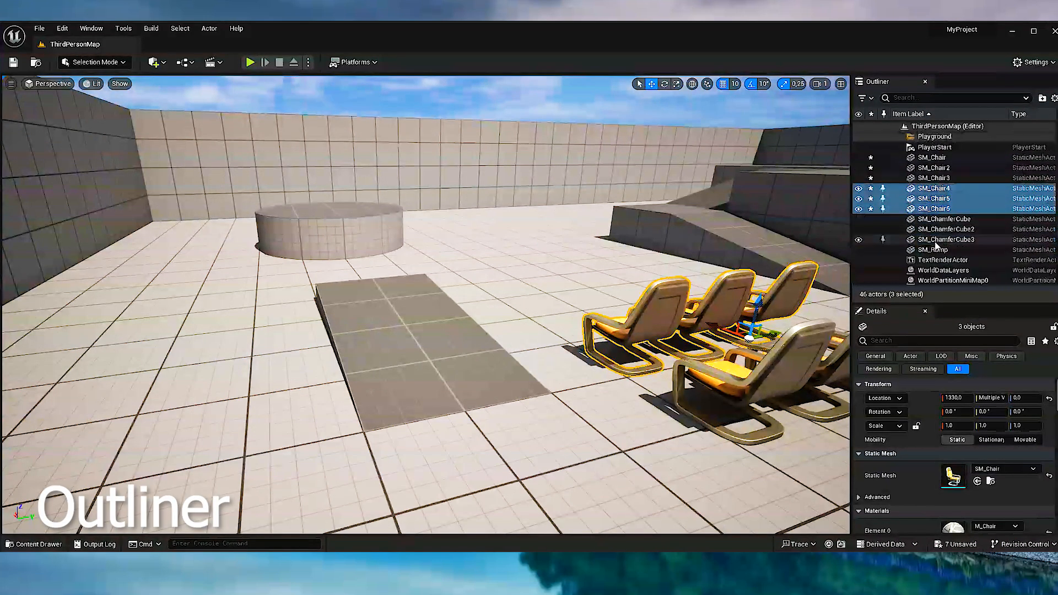
{"action": "scroll", "coordinate": [926, 188], "scroll_direction": "up", "scroll_amount": 5}
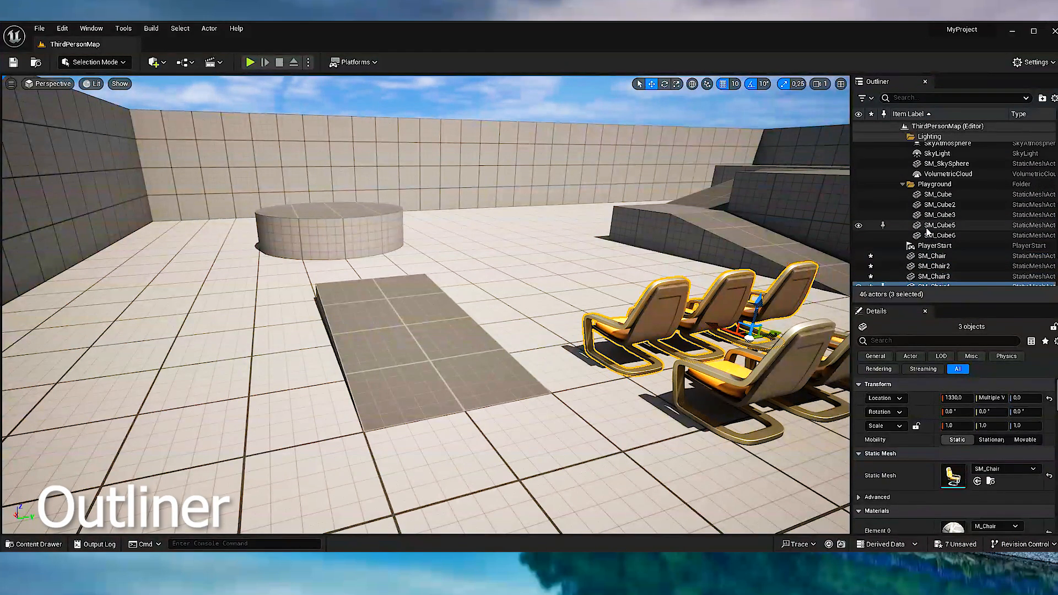
{"action": "scroll", "coordinate": [938, 235], "scroll_direction": "down", "scroll_amount": 3}
{"action": "scroll", "coordinate": [938, 231], "scroll_direction": "up", "scroll_amount": 2}
{"action": "double_click", "coordinate": [939, 219]}
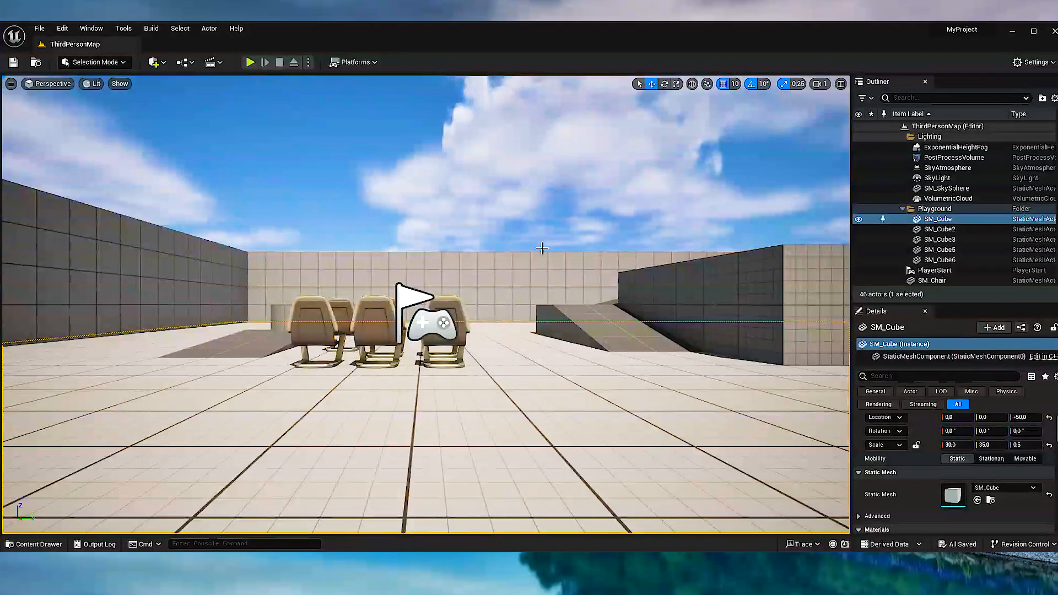
Create a new level from the Empty Level template.
{"action": "left_click", "coordinate": [41, 31]}
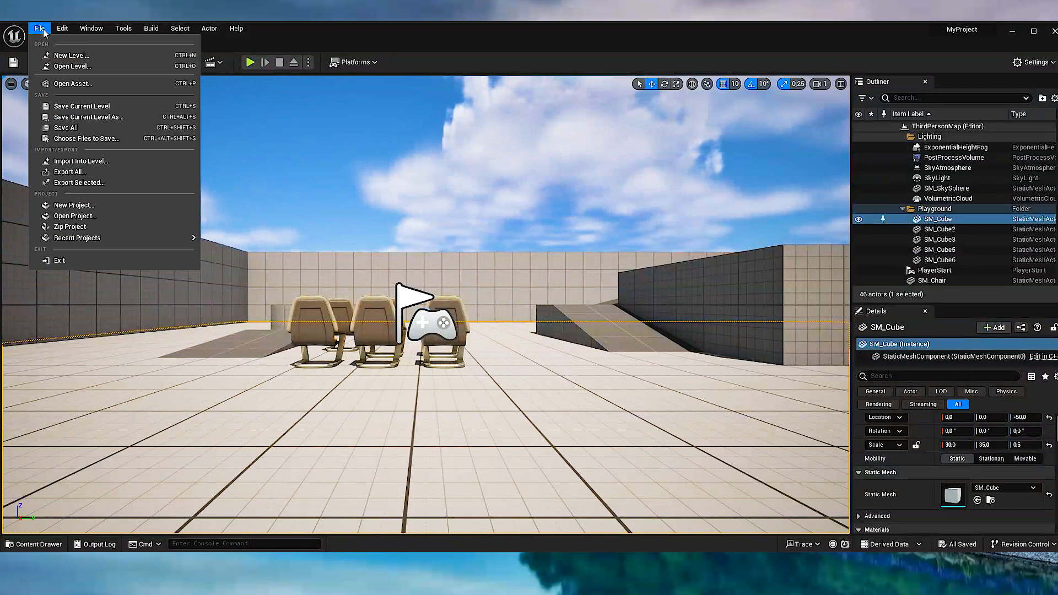
{"action": "left_click", "coordinate": [87, 58]}
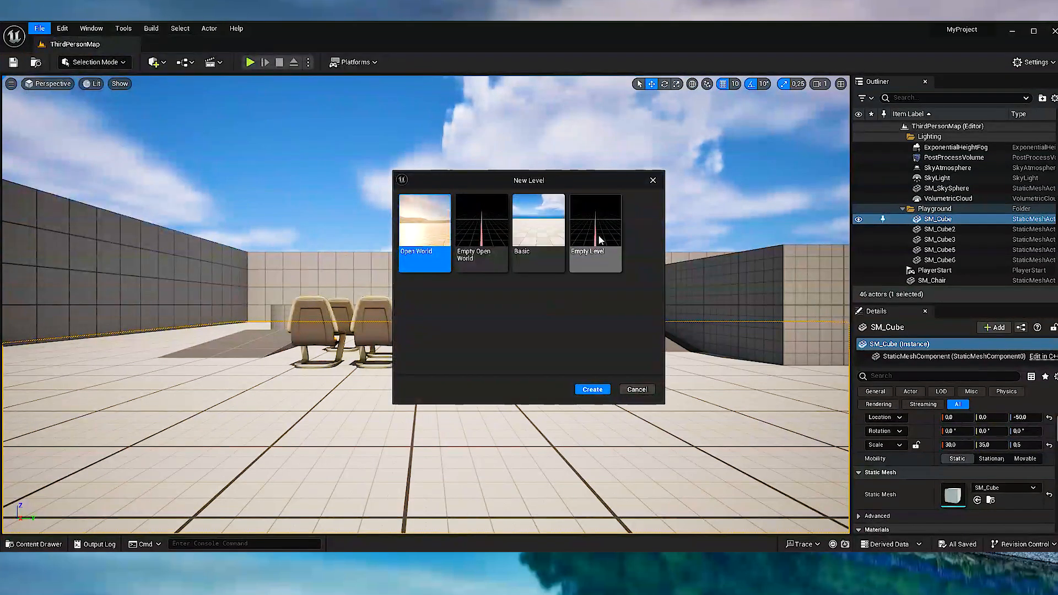
{"action": "left_click", "coordinate": [597, 390]}
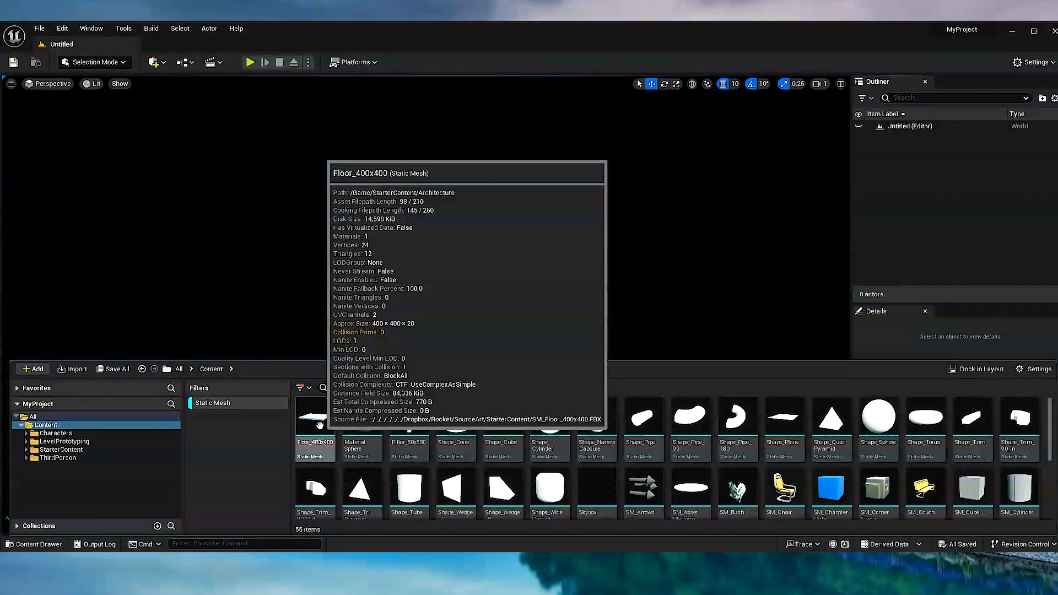
Place the Floor_400x400 static mesh in the empty level and set its Z location to 0.
{"action": "left_click_drag", "start_coordinate": [317, 423], "coordinate": [483, 241]}
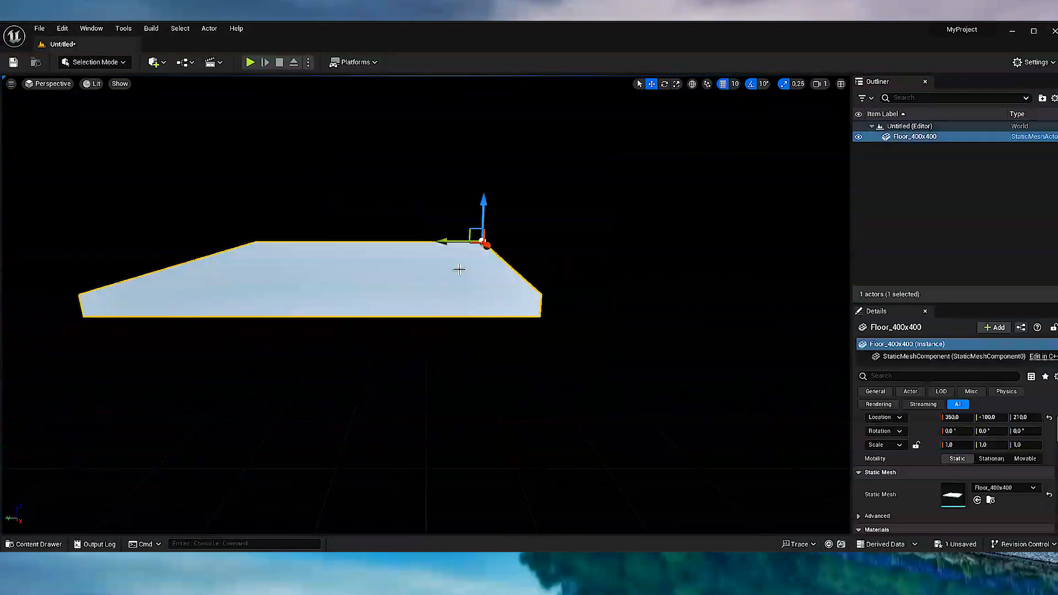
{"action": "scroll", "coordinate": [459, 269], "scroll_direction": "down", "scroll_amount": 5}
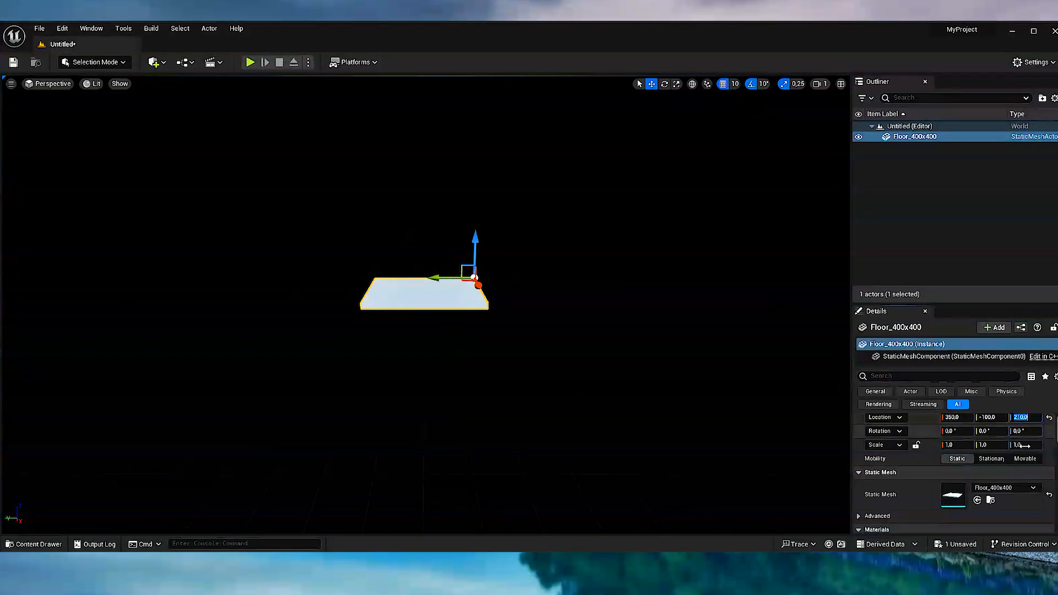
{"action": "type", "text": "0"}
{"action": "key", "text": "Return"}
Duplicate the floor tile into a row of five, then duplicate the row to make three adjoining rows.
{"action": "left_click_drag", "start_coordinate": [440, 326], "coordinate": [630, 325], "text": "alt"}
{"action": "left_click_drag", "start_coordinate": [628, 326], "coordinate": [344, 325], "text": "alt"}
{"action": "left_click", "coordinate": [744, 352]}
{"action": "left_click", "coordinate": [645, 351], "text": "ctrl"}
{"action": "left_click", "coordinate": [535, 351], "text": "ctrl"}
{"action": "left_click", "coordinate": [424, 347], "text": "ctrl"}
{"action": "mouse_move", "coordinate": [347, 355]}
{"action": "right_mouse_down"}
{"action": "mouse_move", "coordinate": [285, 357]}
{"action": "mouse_move", "coordinate": [352, 355]}
{"action": "right_mouse_up"}
{"action": "left_click_drag", "start_coordinate": [513, 325], "coordinate": [325, 306], "text": "alt"}
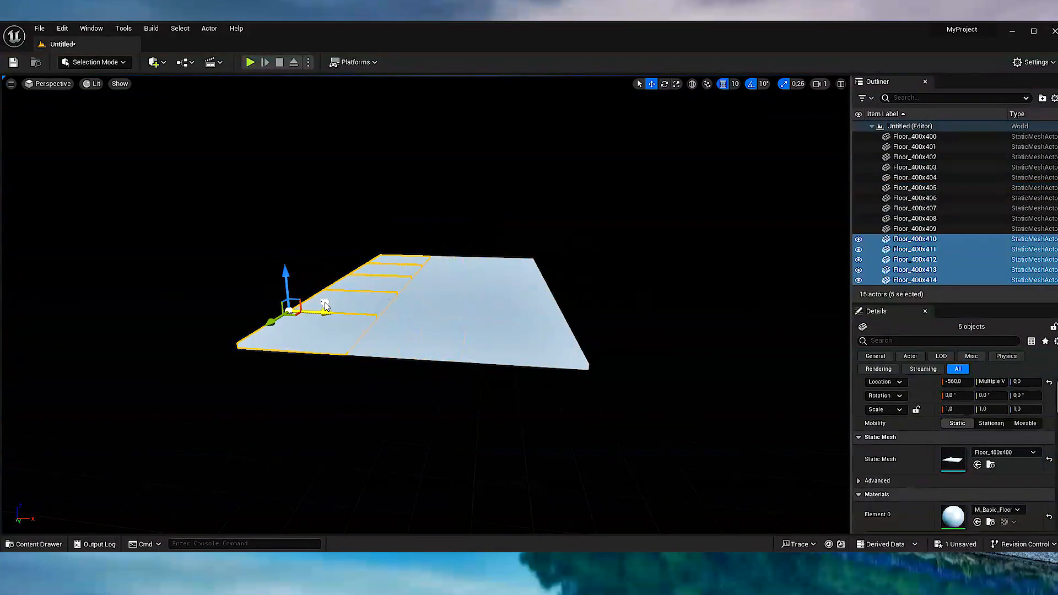
Add a directional light to the level to illuminate the floor.
{"action": "key", "text": "Escape"}
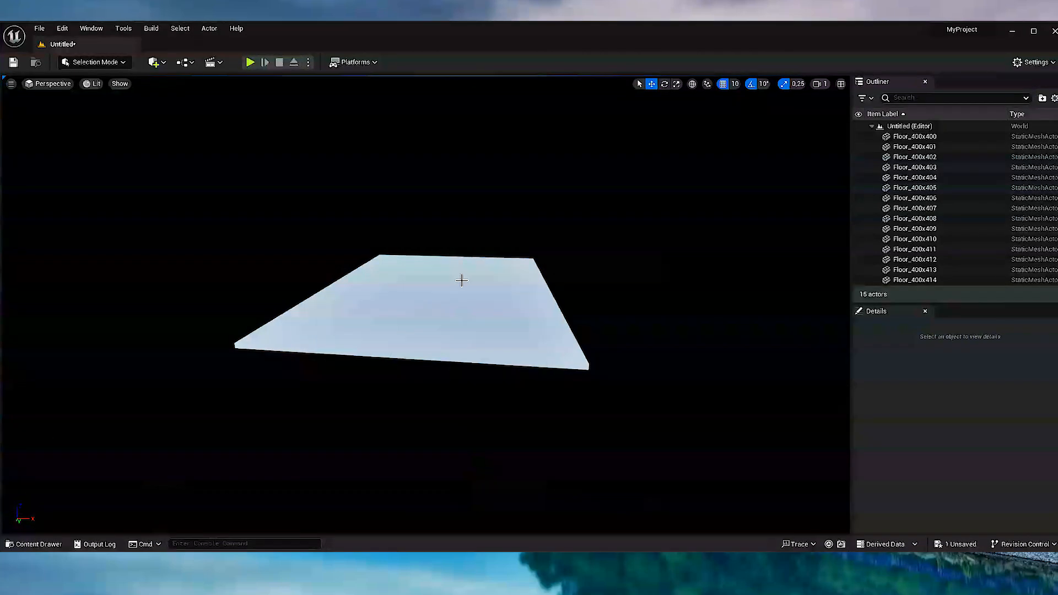
{"action": "left_click", "coordinate": [163, 63]}
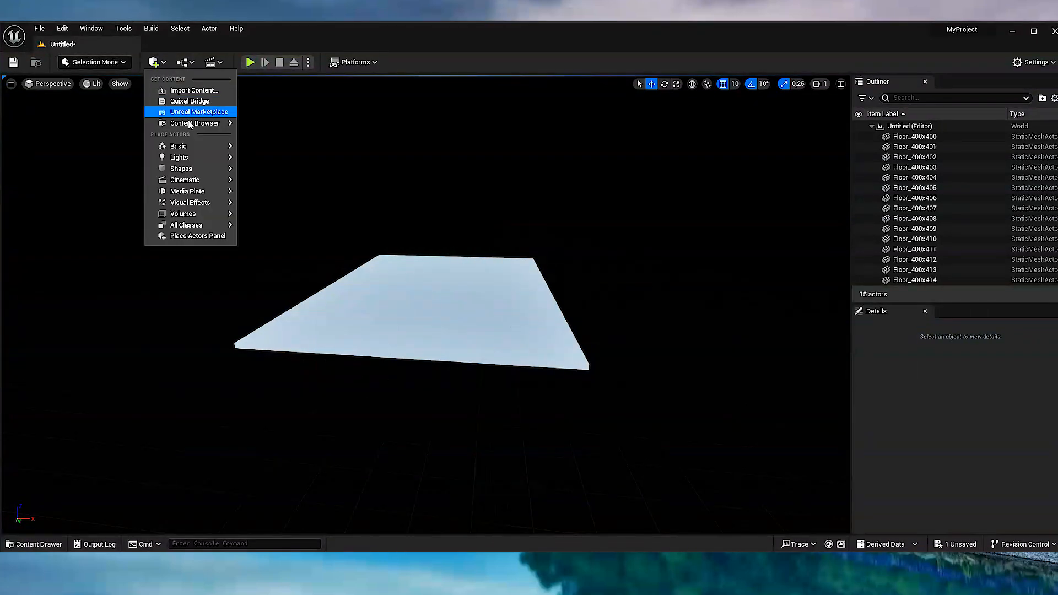
{"action": "mouse_move", "coordinate": [204, 158]}
{"action": "left_click", "coordinate": [295, 163]}
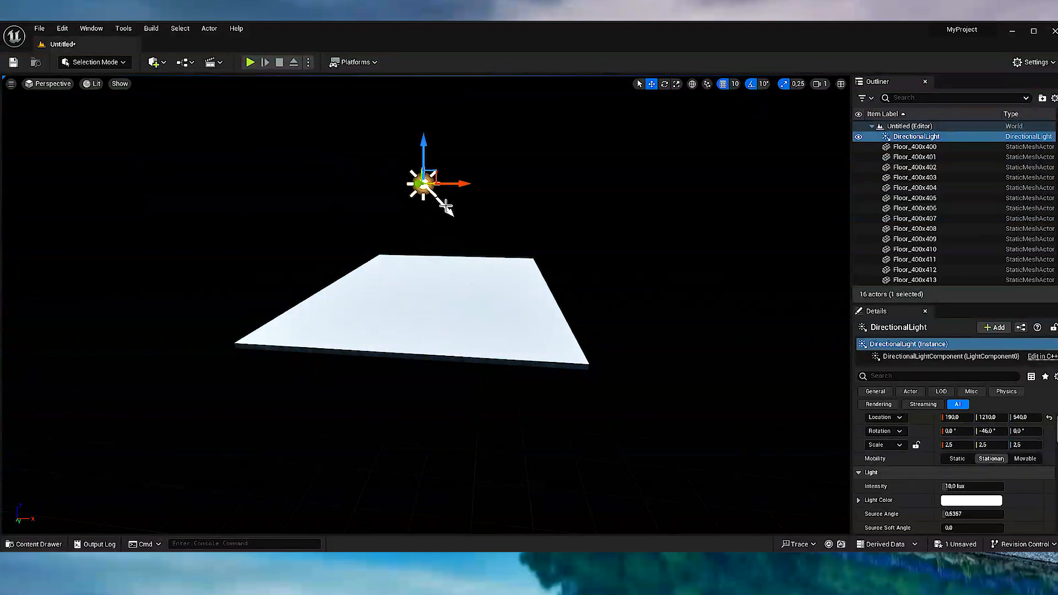
Add a Player Start actor from the full list of actor classes onto the floor.
{"action": "left_click", "coordinate": [163, 62]}
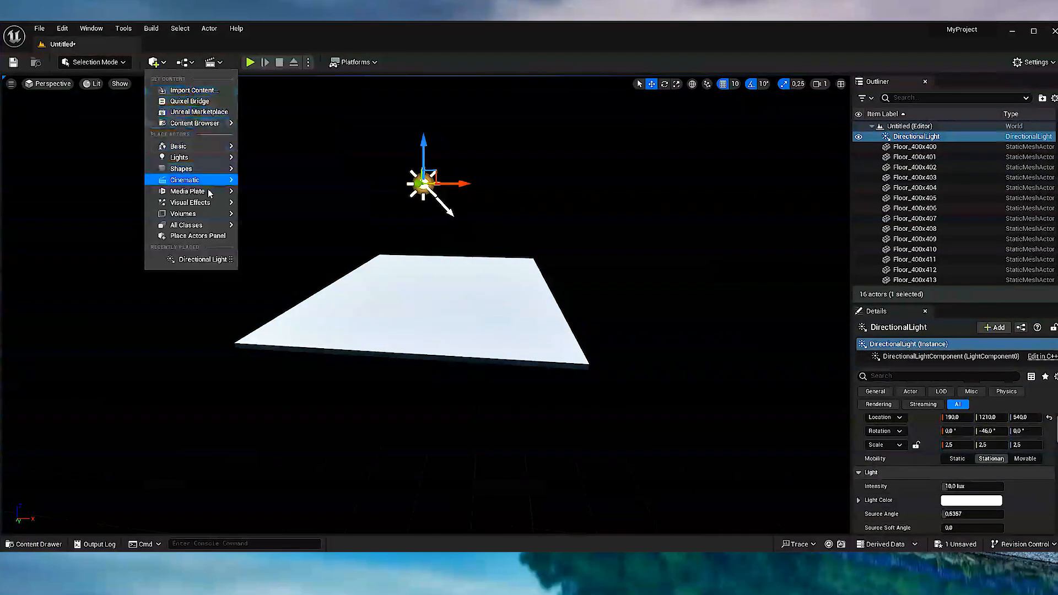
{"action": "mouse_move", "coordinate": [205, 226]}
{"action": "scroll", "coordinate": [340, 279], "scroll_direction": "down", "scroll_amount": 15}
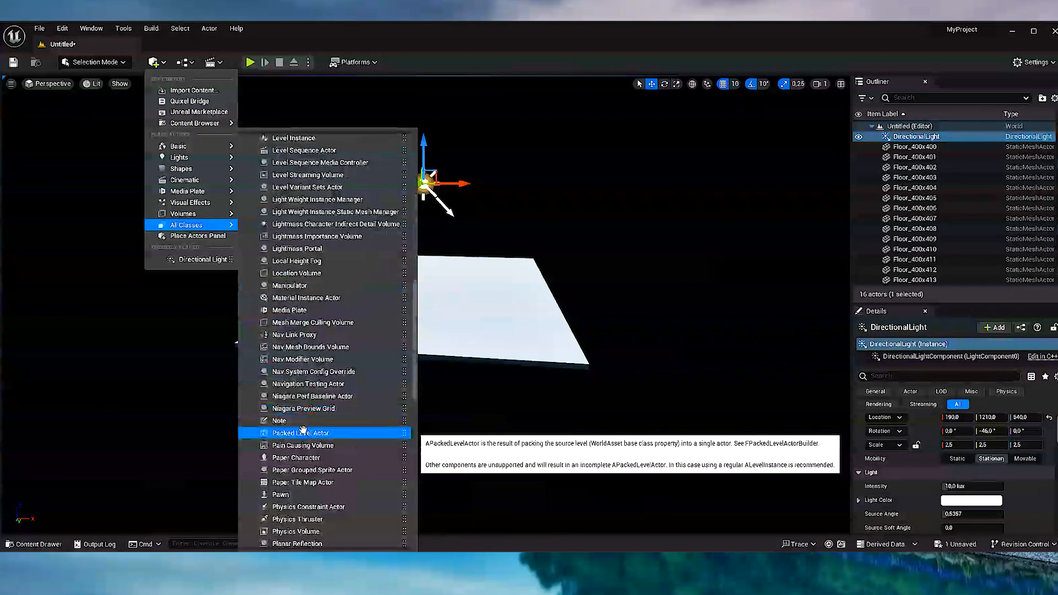
{"action": "scroll", "coordinate": [302, 430], "scroll_direction": "down", "scroll_amount": 3}
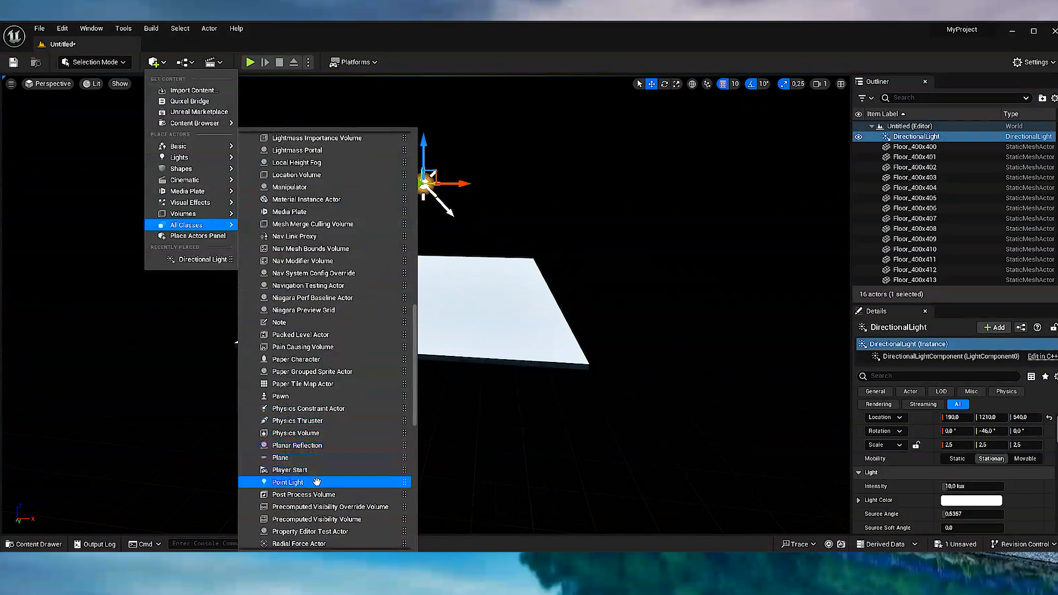
{"action": "left_click", "coordinate": [309, 469]}
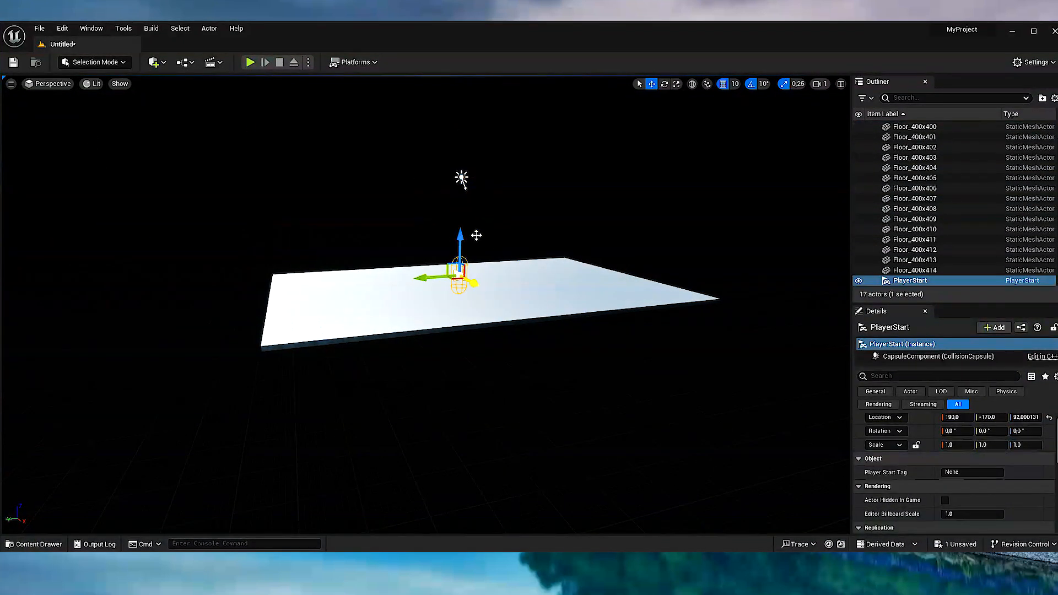
{"action": "middle_click_drag", "start_coordinate": [331, 221], "coordinate": [378, 229]}
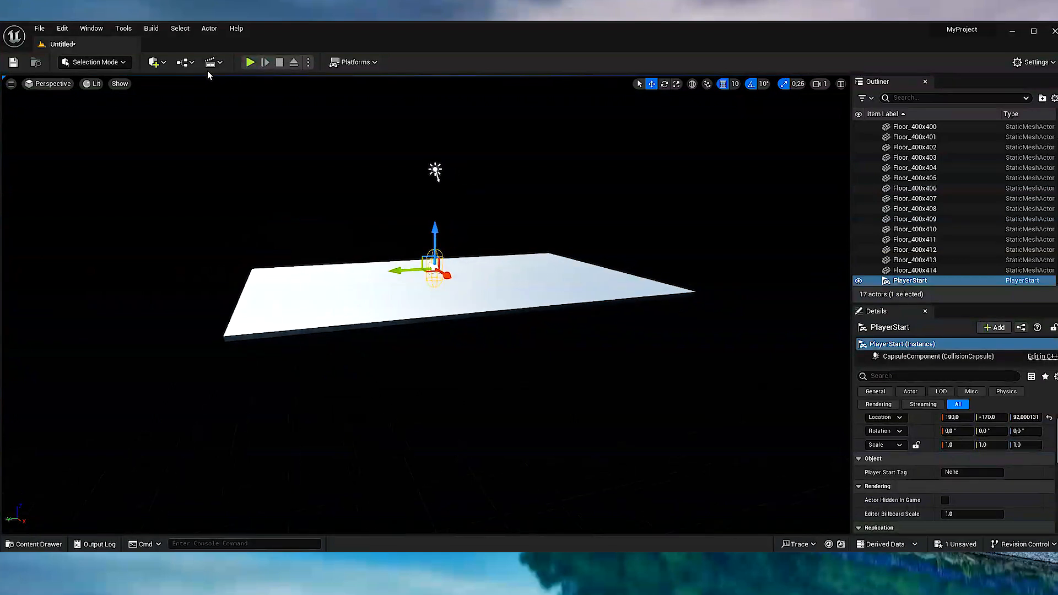
Play-test the level under the directional light, turning the camera around the character.
{"action": "left_click", "coordinate": [249, 62]}
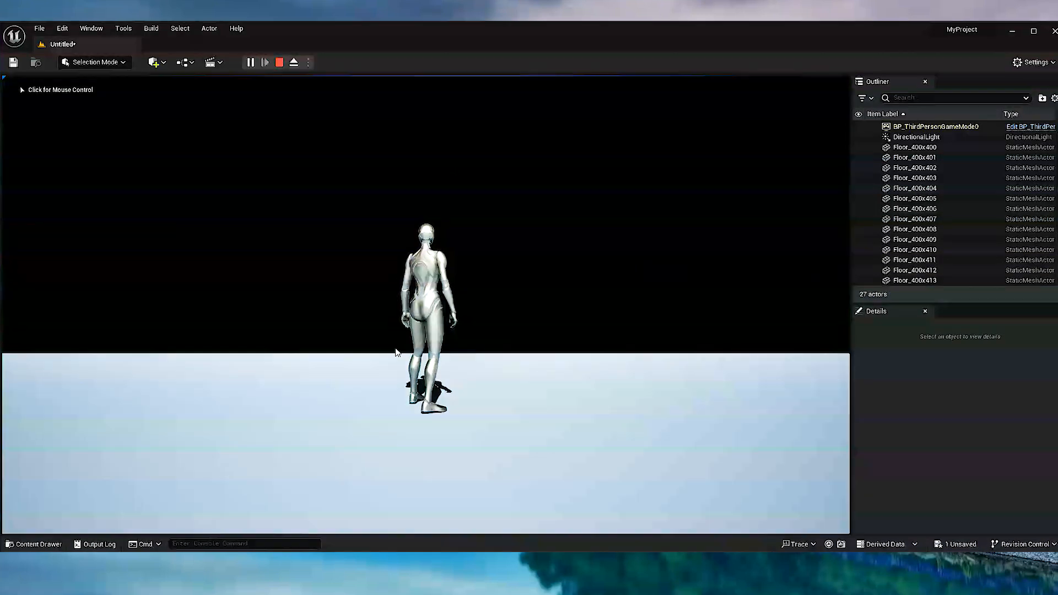
{"action": "left_click", "coordinate": [479, 354]}
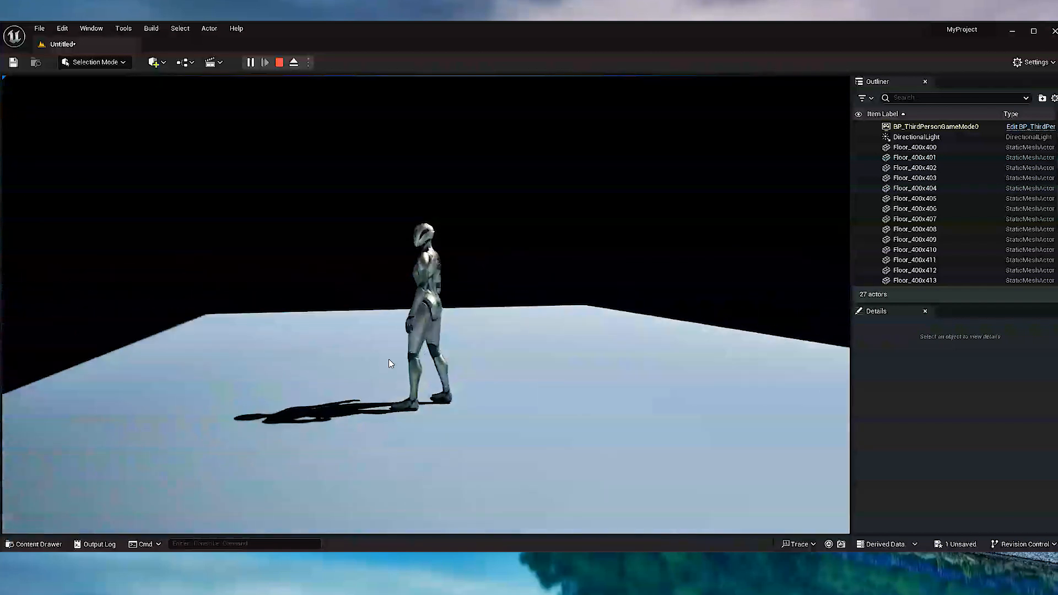
{"action": "key", "text": "Escape"}
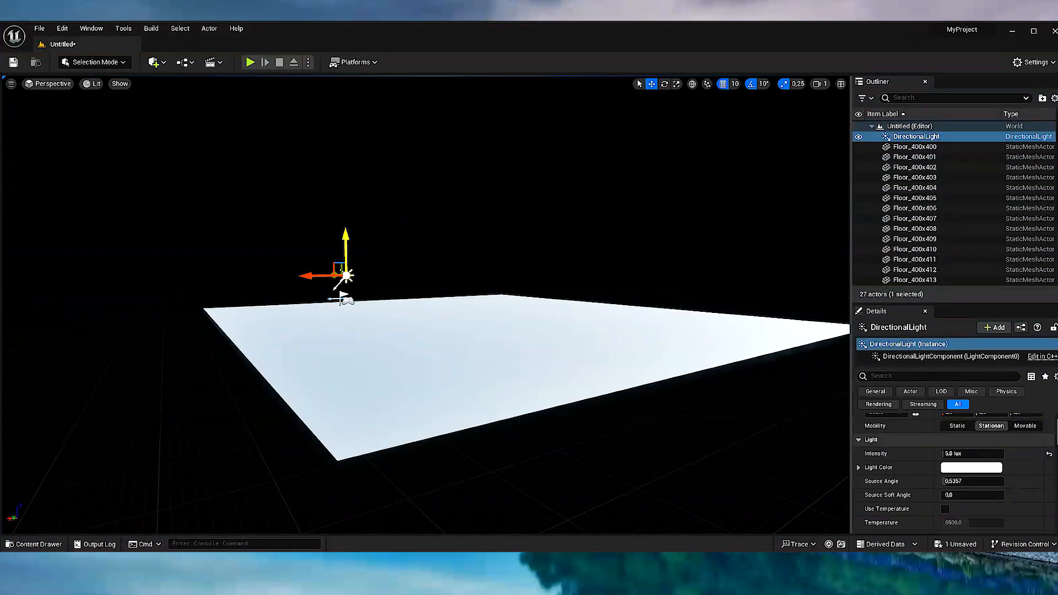
Delete the directional light and create a sky light, atmospheric light, sky atmosphere, volumetric cloud and height fog with the Env. Light Mixer.
{"action": "key", "text": "Delete"}
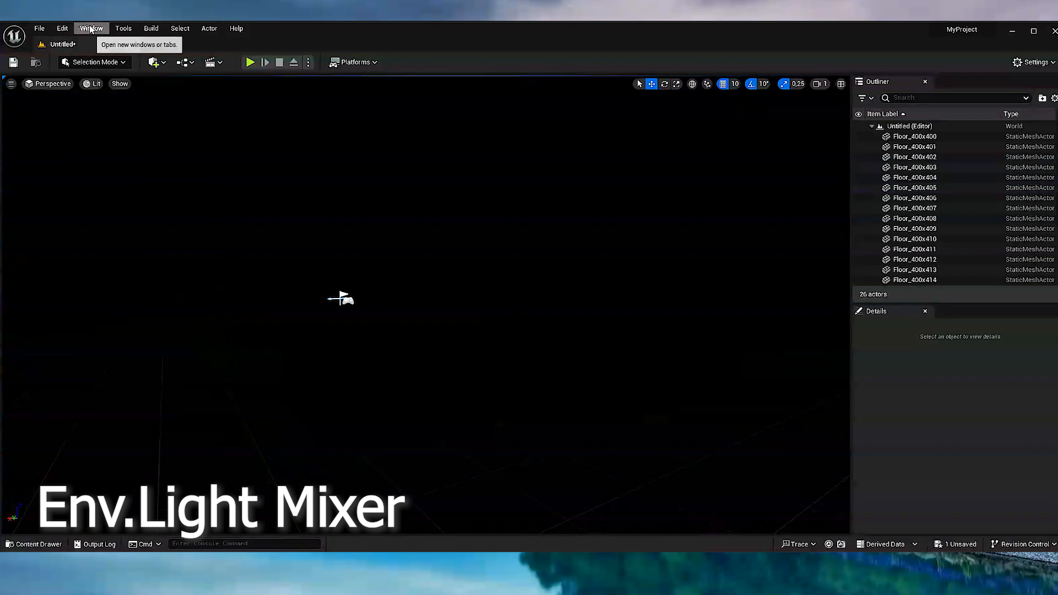
{"action": "left_click", "coordinate": [91, 28]}
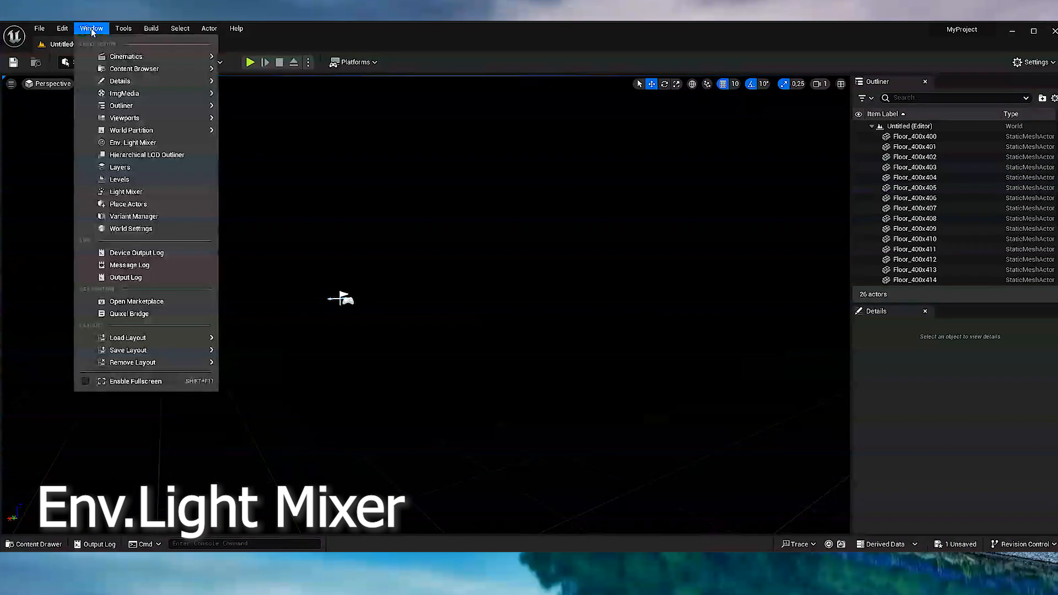
{"action": "left_click", "coordinate": [149, 143]}
{"action": "left_click", "coordinate": [461, 163]}
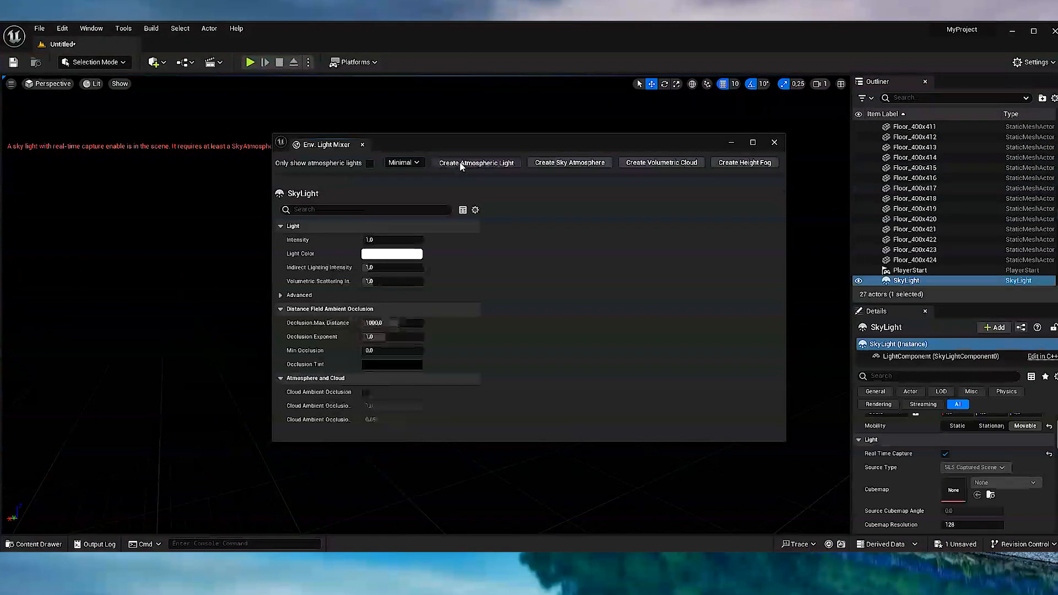
{"action": "left_click", "coordinate": [461, 163]}
{"action": "left_click", "coordinate": [477, 164]}
{"action": "left_click", "coordinate": [478, 163]}
{"action": "left_click", "coordinate": [478, 164]}
Play-test the level under the new sky, running the character across the floor.
{"action": "left_click", "coordinate": [251, 63]}
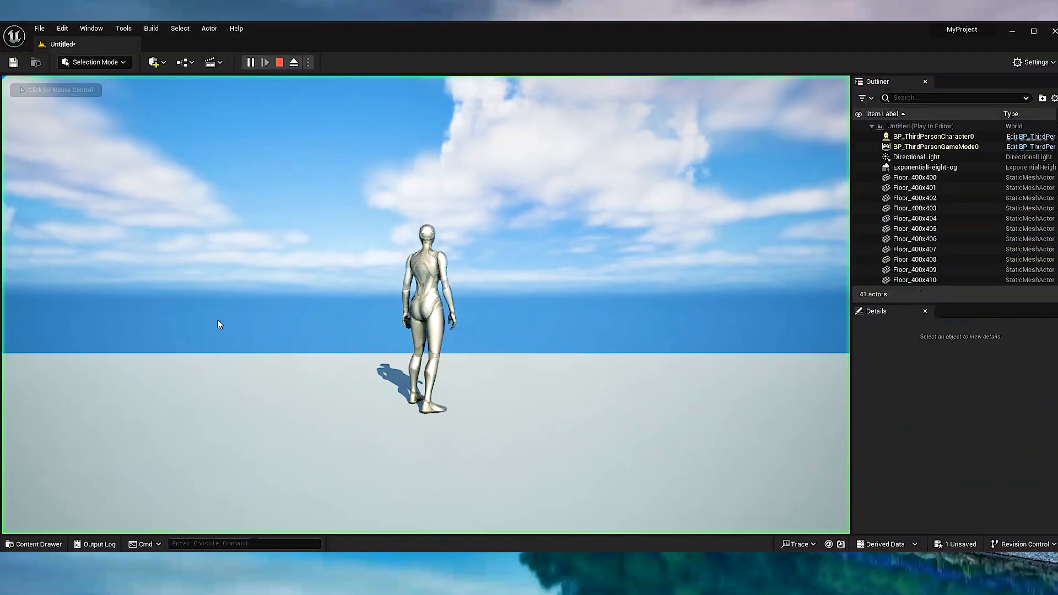
{"action": "left_click", "coordinate": [217, 324]}
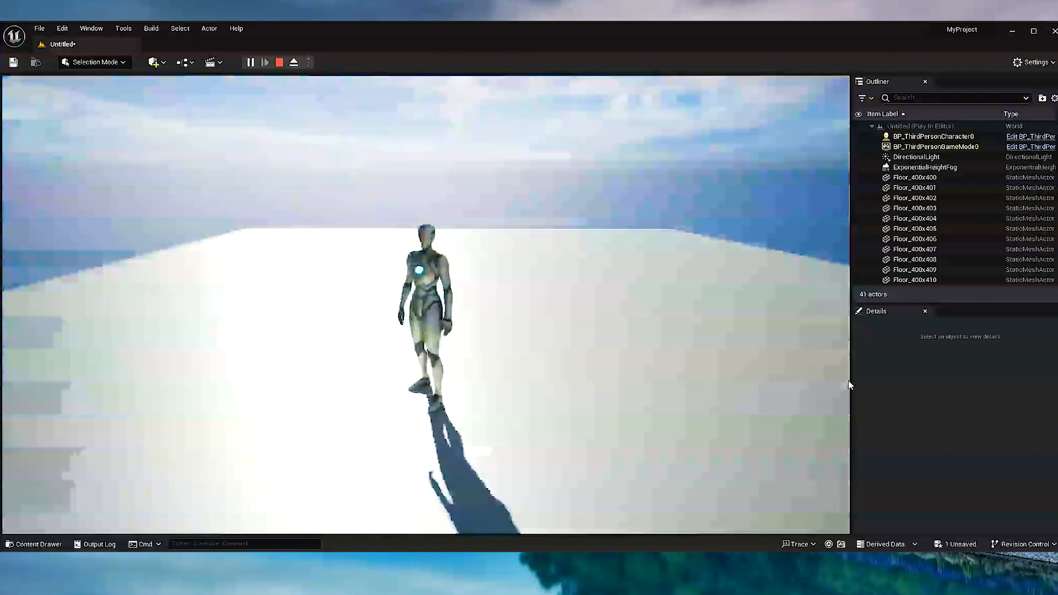
{"action": "key", "text": "w"}
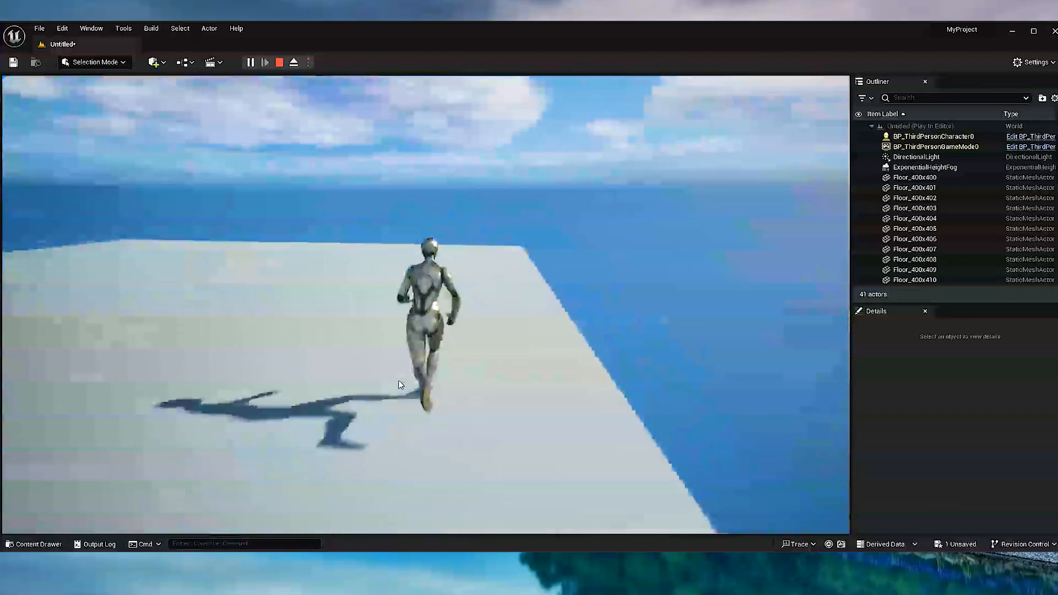
{"action": "key", "text": "Escape"}
Duplicate a floor tile into a line of five separate platforms leading away from the main floor's edge.
{"action": "left_click", "coordinate": [473, 296]}
{"action": "left_click_drag", "start_coordinate": [474, 297], "coordinate": [496, 257], "text": "alt"}
{"action": "left_click_drag", "start_coordinate": [496, 257], "coordinate": [502, 244], "text": "alt"}
Play-test the platforms by running off the main floor and jumping from tile to tile.
{"action": "key", "text": "alt+p"}
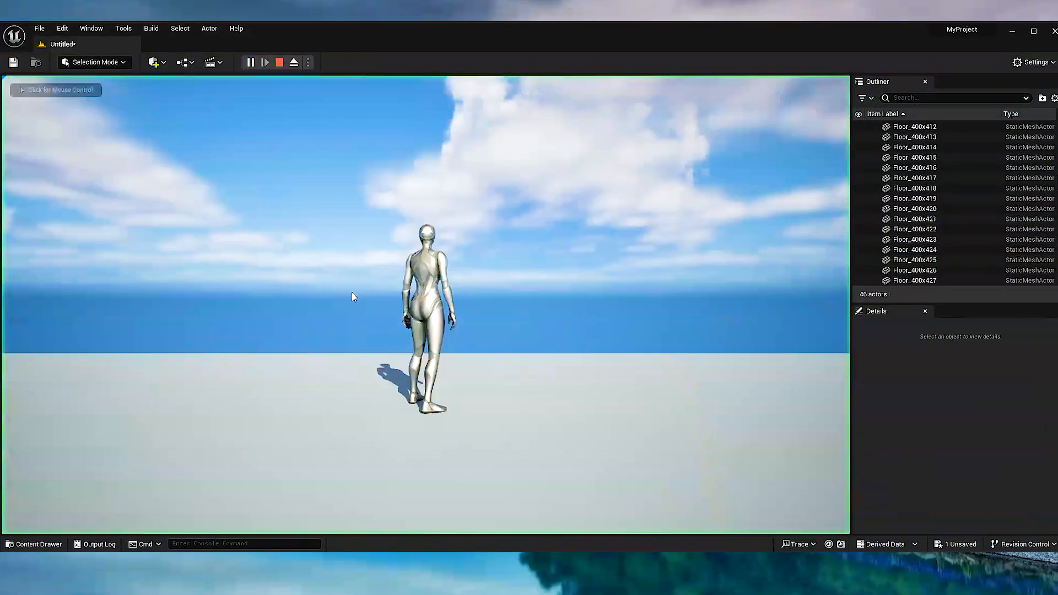
{"action": "left_click", "coordinate": [457, 339]}
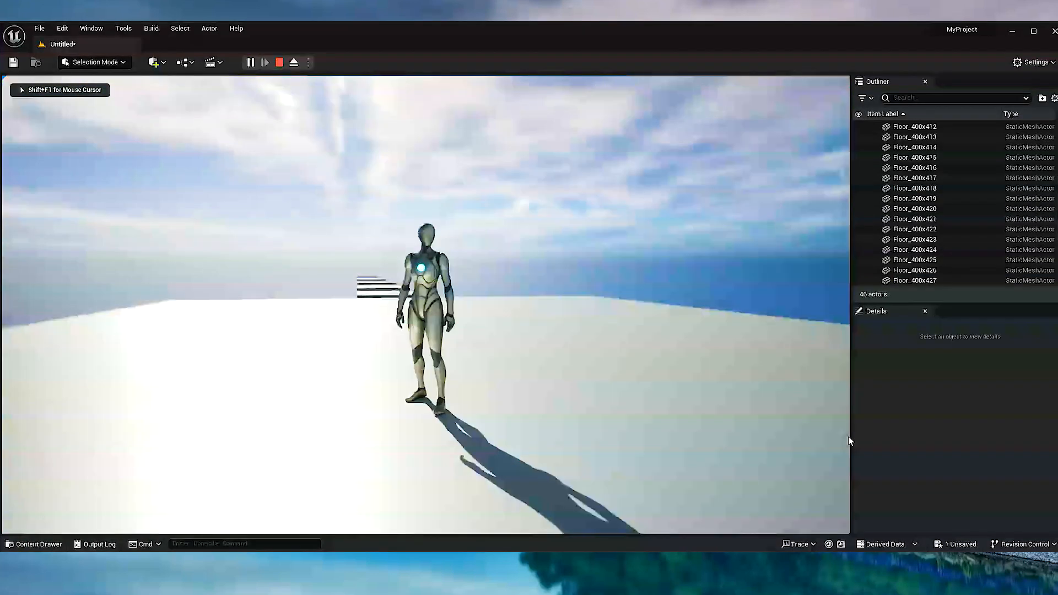
{"action": "key", "text": "w"}
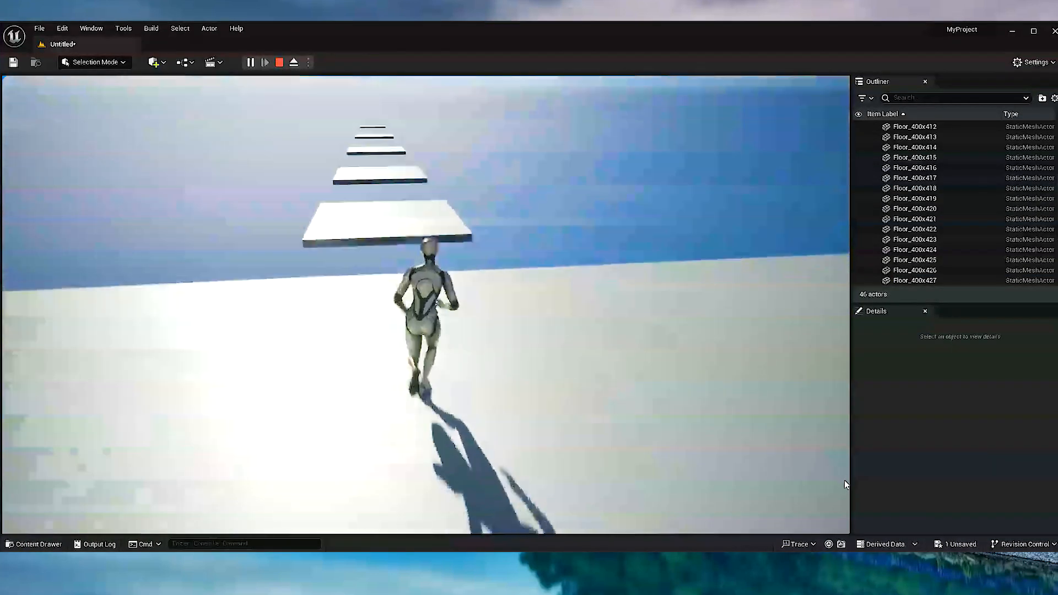
{"action": "key", "text": "space"}
{"action": "key", "text": "space"}
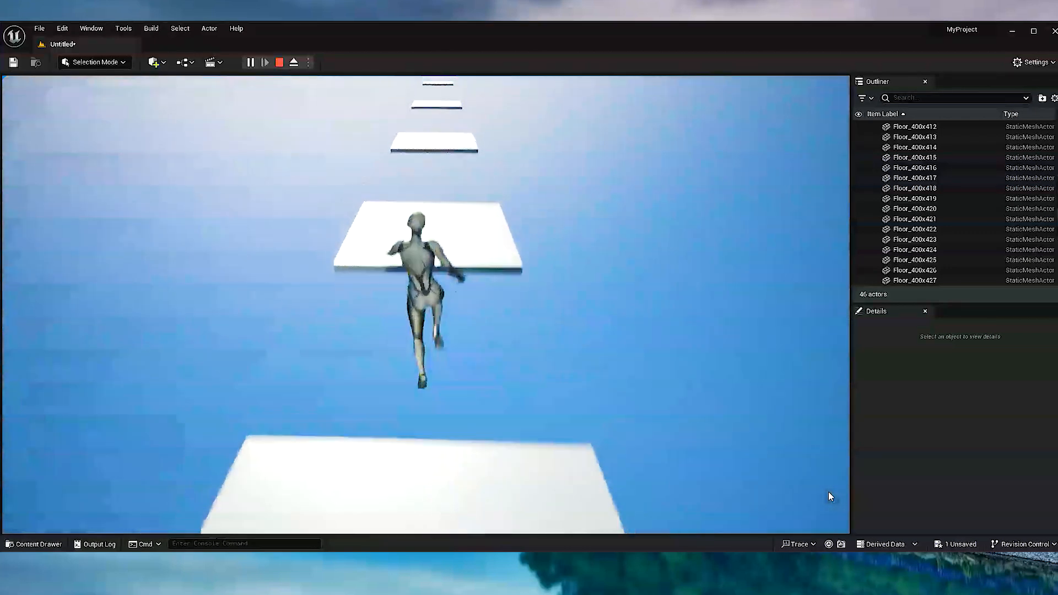
{"action": "key", "text": "space"}
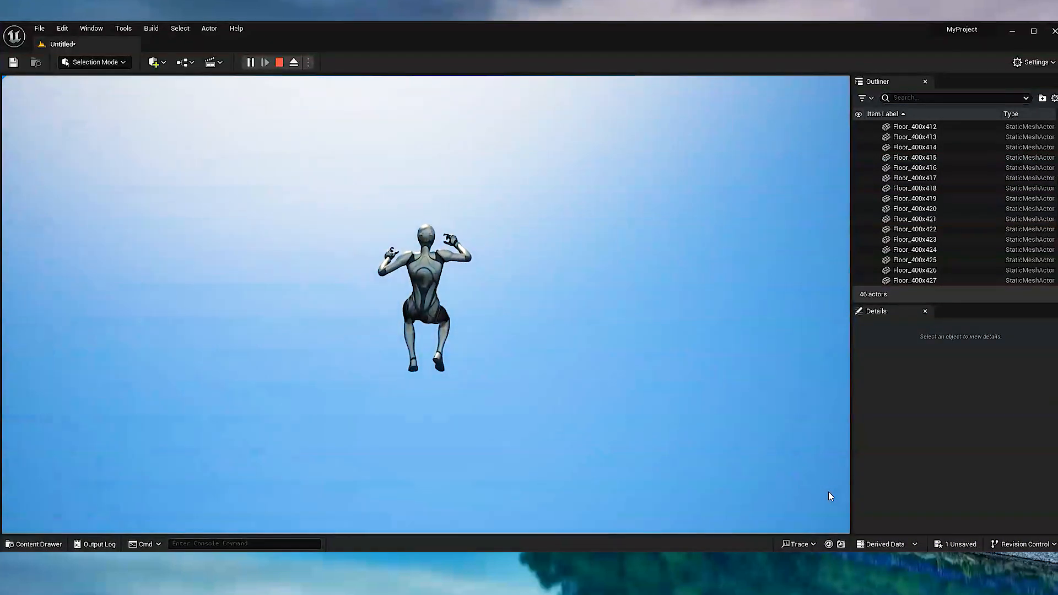
{"action": "key", "text": "Escape"}
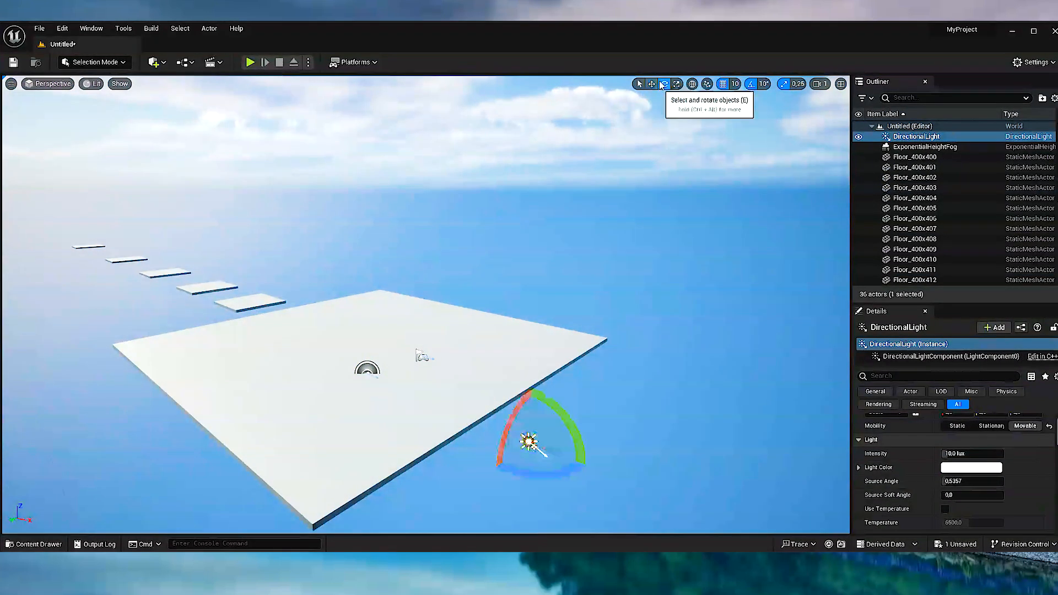
Rotate the directional light until the sky takes on an orange sunset look, and play-test the level in that light.
{"action": "left_click_drag", "start_coordinate": [560, 413], "coordinate": [583, 435]}
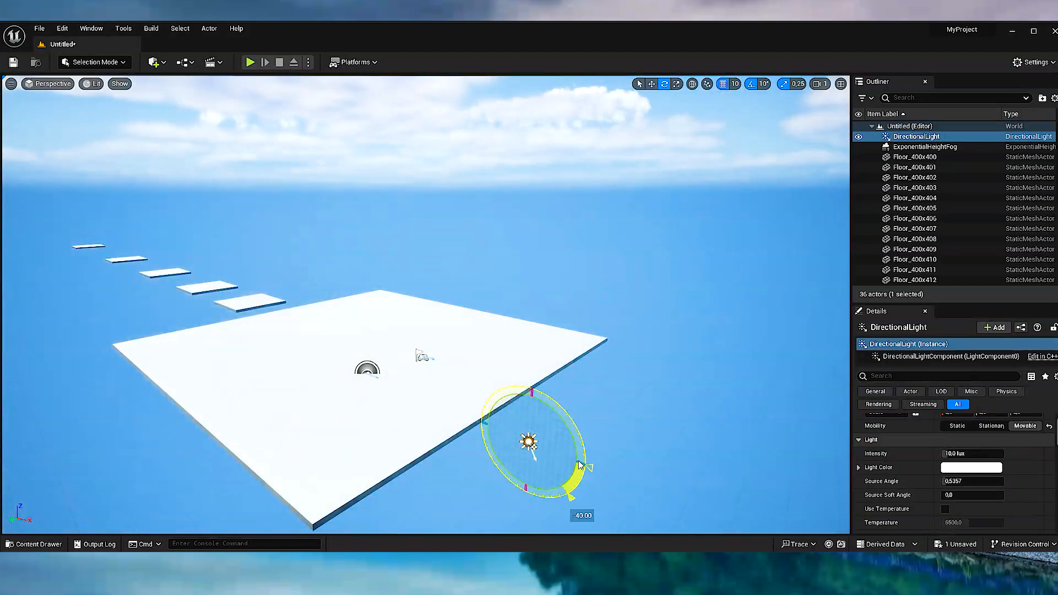
{"action": "left_click_drag", "start_coordinate": [433, 524], "coordinate": [365, 419]}
{"action": "left_click", "coordinate": [411, 353]}
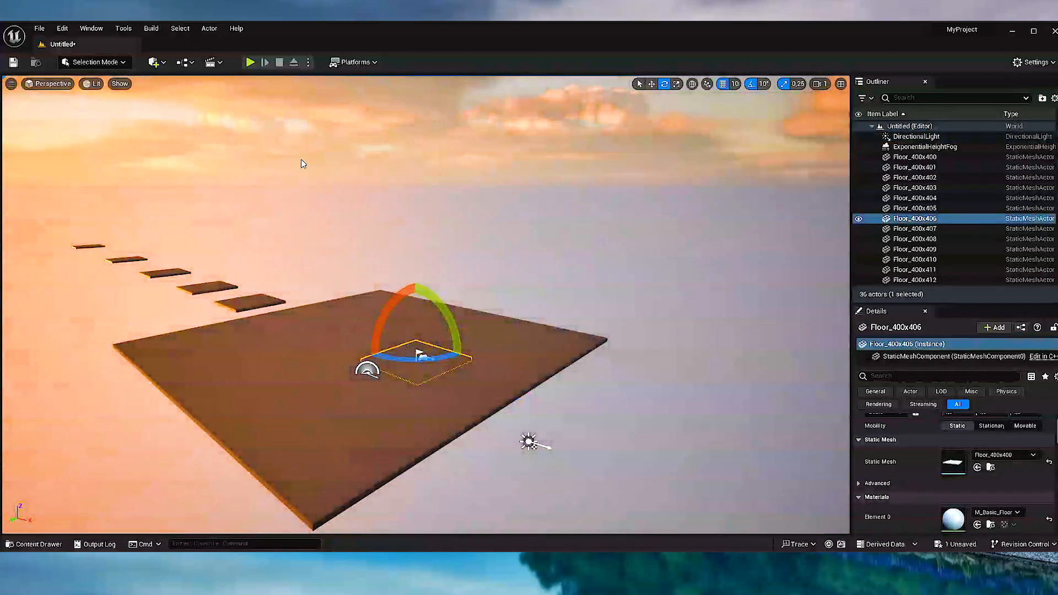
{"action": "left_click", "coordinate": [302, 163]}
{"action": "left_click", "coordinate": [250, 61]}
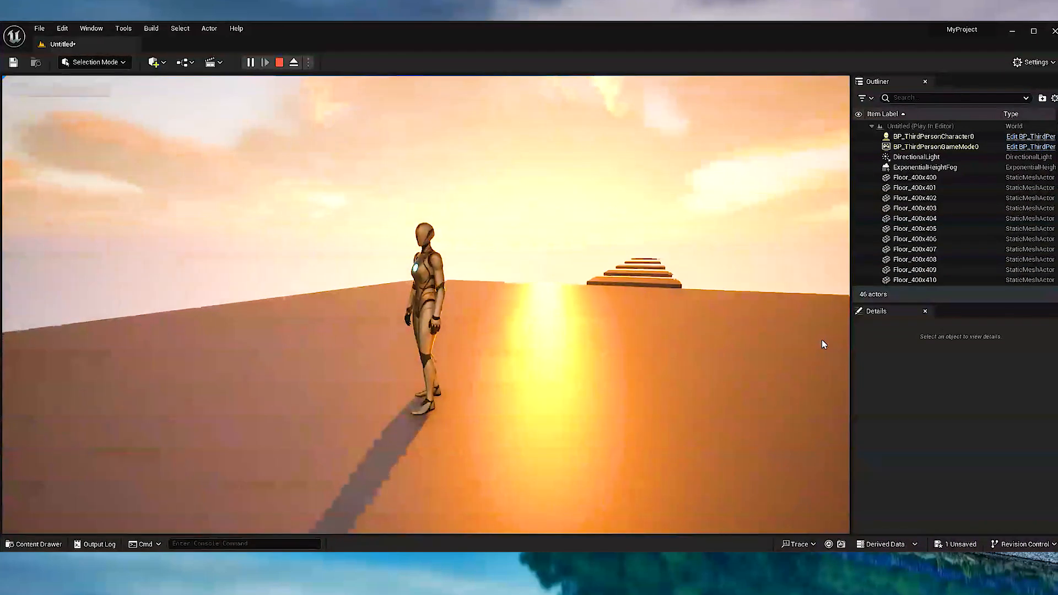
{"action": "key", "text": "Escape"}
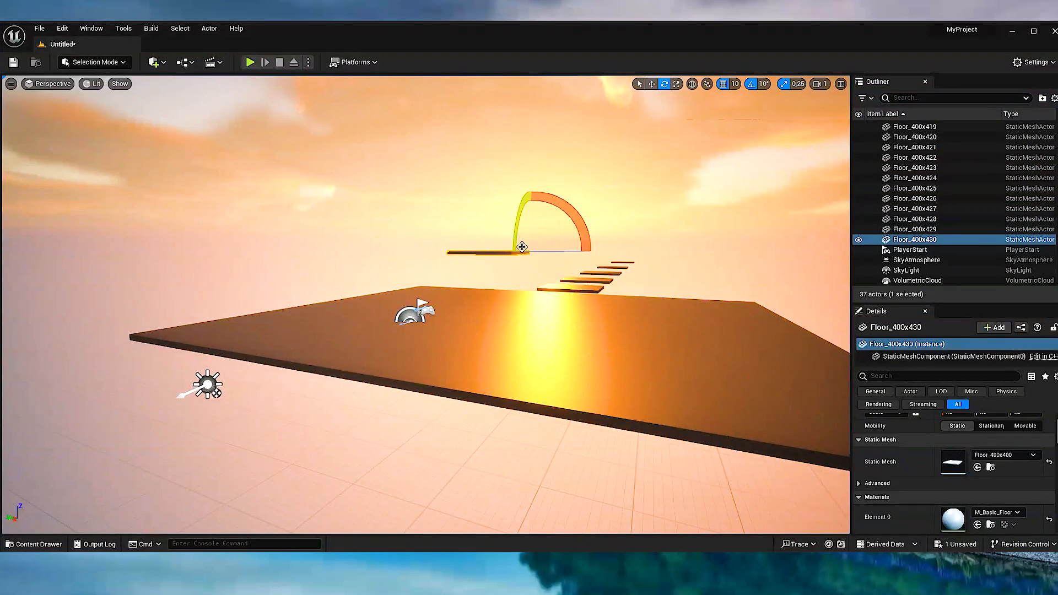
Build a gateway from three upright floor tiles, two side by side with a narrow gap and one on top, and shift it across the floor.
{"action": "key", "text": "w"}
{"action": "left_click_drag", "start_coordinate": [530, 221], "coordinate": [530, 198]}
{"action": "left_click_drag", "start_coordinate": [508, 229], "coordinate": [456, 141], "text": "alt"}
{"action": "left_click_drag", "start_coordinate": [434, 167], "coordinate": [465, 169]}
{"action": "left_click_drag", "start_coordinate": [489, 138], "coordinate": [489, 144]}
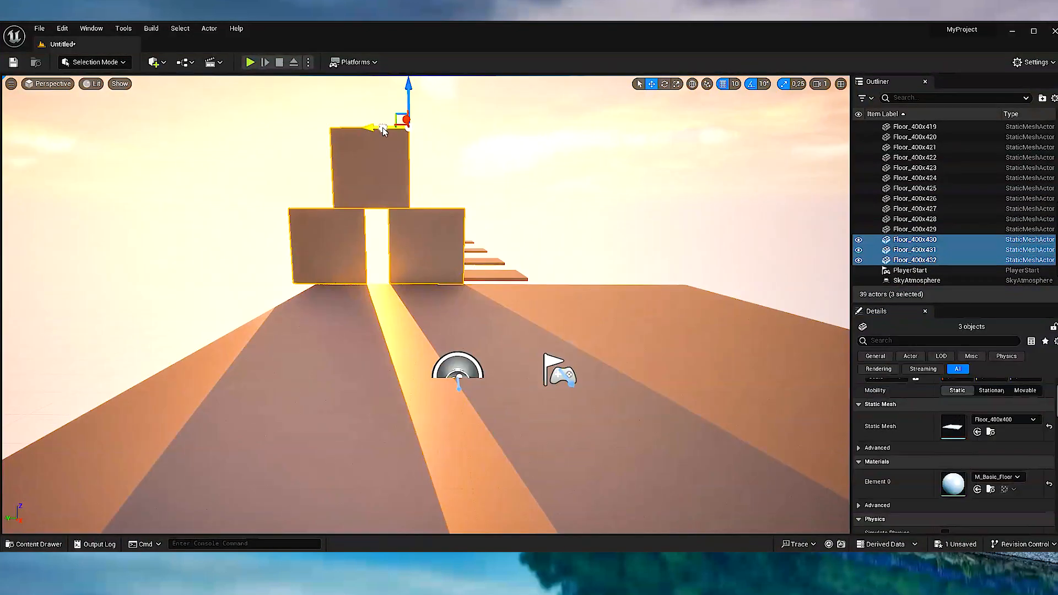
{"action": "left_click_drag", "start_coordinate": [384, 131], "coordinate": [507, 142]}
Play-test the level, running the character around in front of the gateway and its shadows.
{"action": "key", "text": "alt+p"}
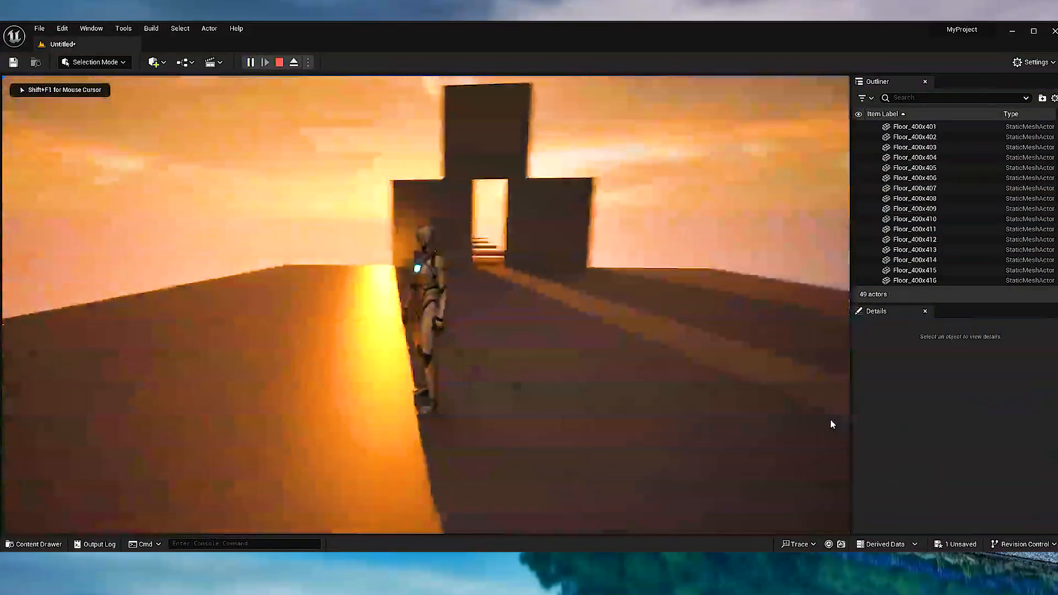
{"action": "key", "text": "w"}
{"action": "key", "text": "a"}
{"action": "key", "text": "s"}
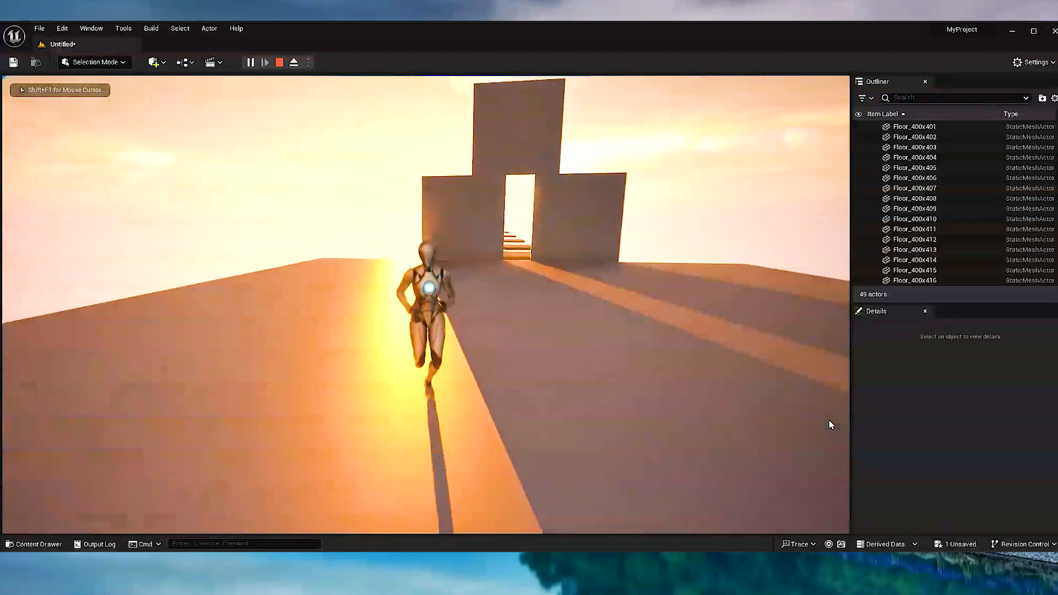
{"action": "key", "text": "a"}
{"action": "key", "text": "w"}
{"action": "key", "text": "w"}
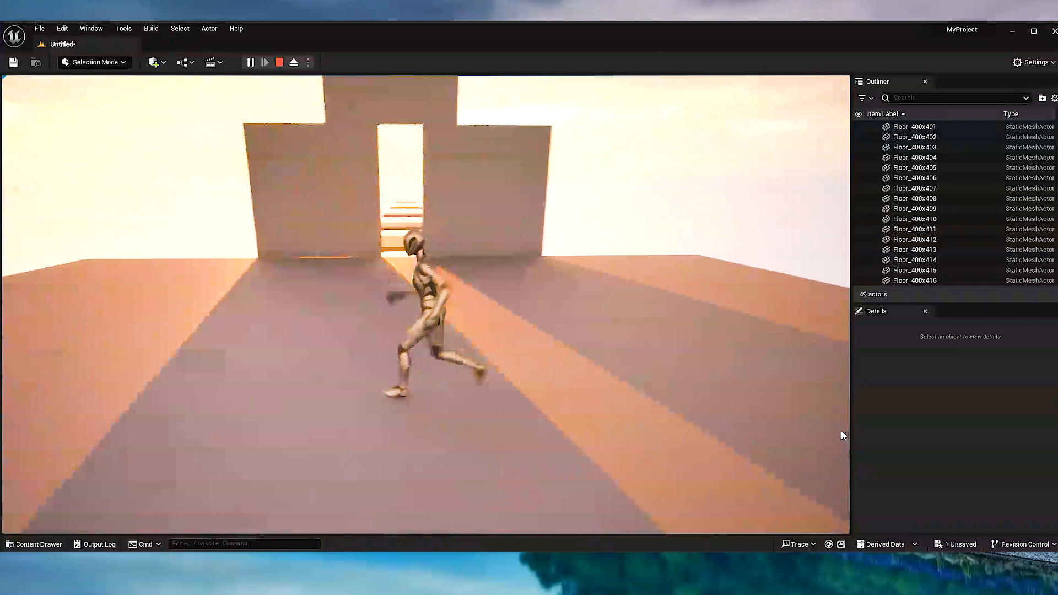
{"action": "key", "text": "Escape"}
Enable Light Shaft Bloom on the directional light, filtering its properties by "shaft".
{"action": "left_click", "coordinate": [916, 136]}
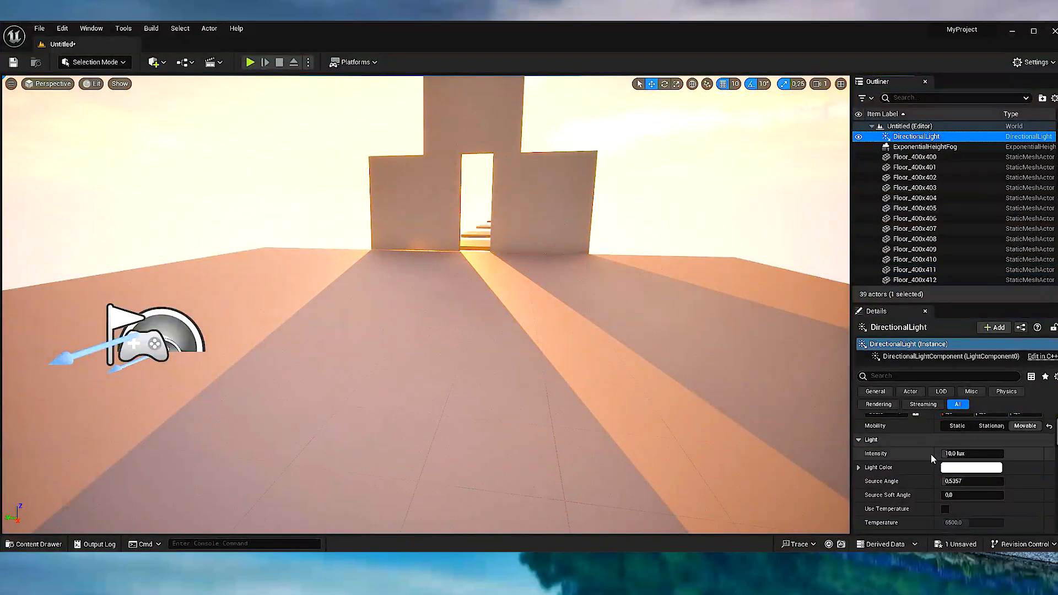
{"action": "left_click", "coordinate": [904, 376]}
{"action": "type", "text": "shaft"}
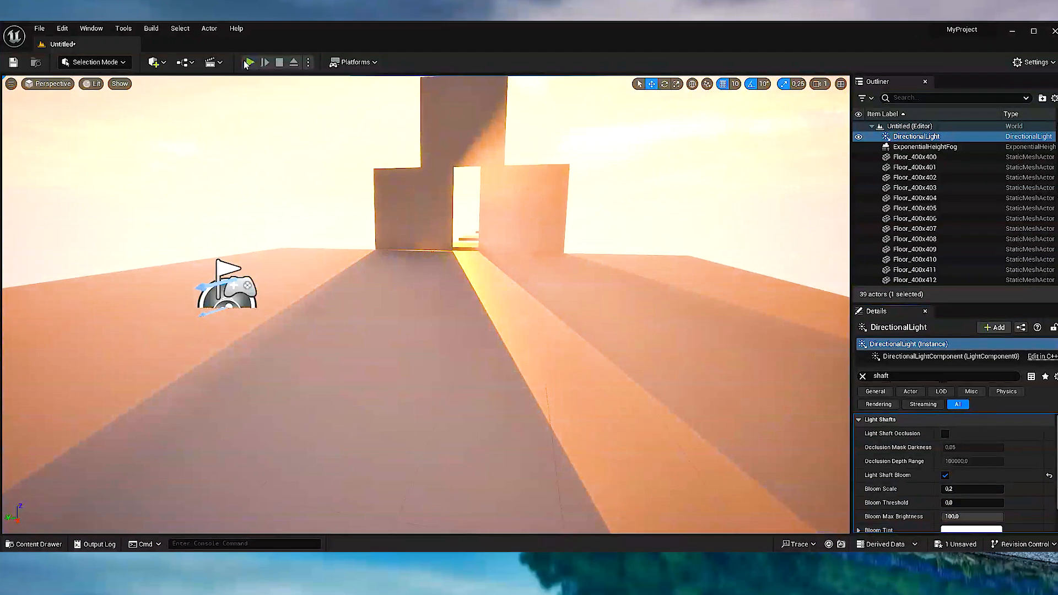
Play-test the level, running the character side to side in front of the gateway to view the light shafts.
{"action": "left_click", "coordinate": [249, 62]}
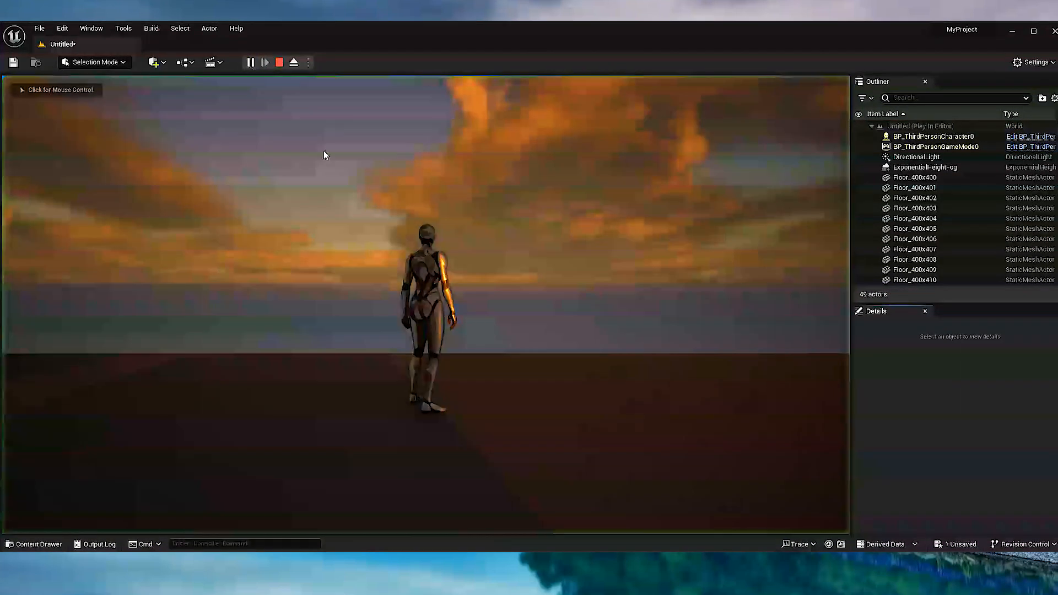
{"action": "key", "text": "w"}
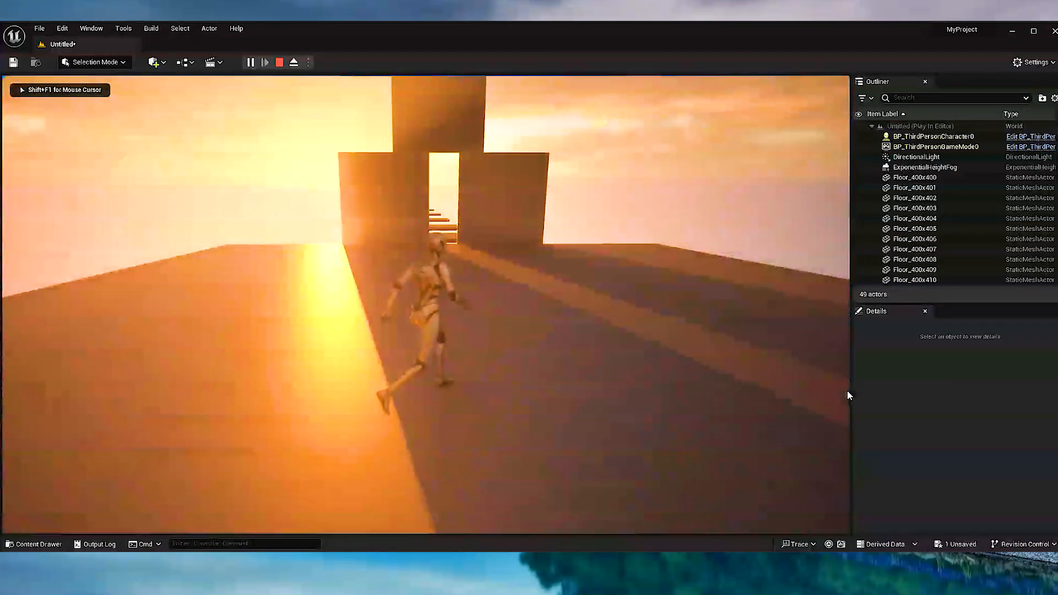
{"action": "key", "text": "a"}
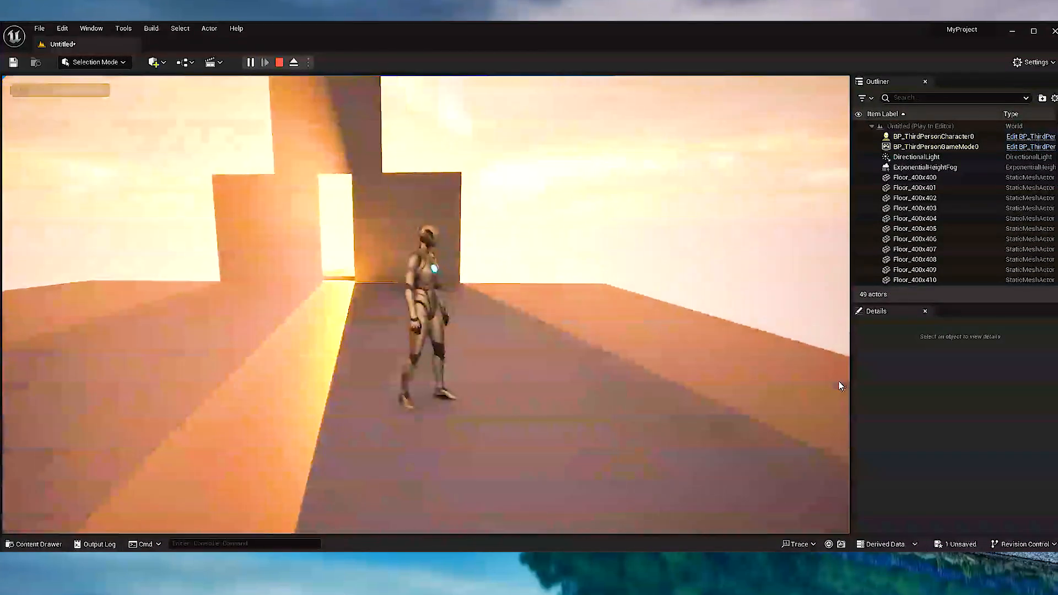
{"action": "key", "text": "d"}
{"action": "key", "text": "a"}
{"action": "key", "text": "d"}
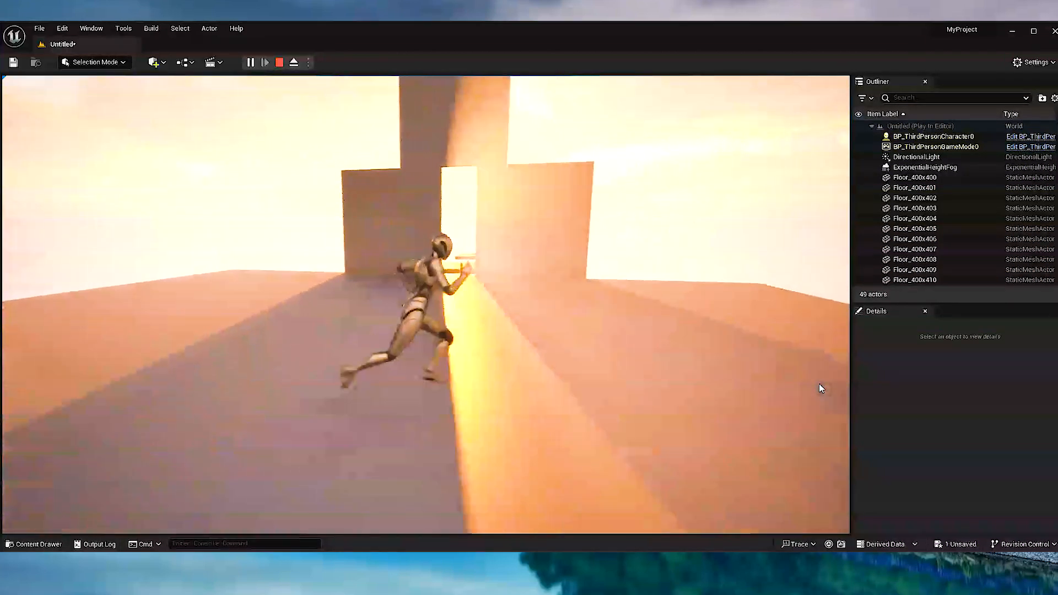
{"action": "key", "text": "a"}
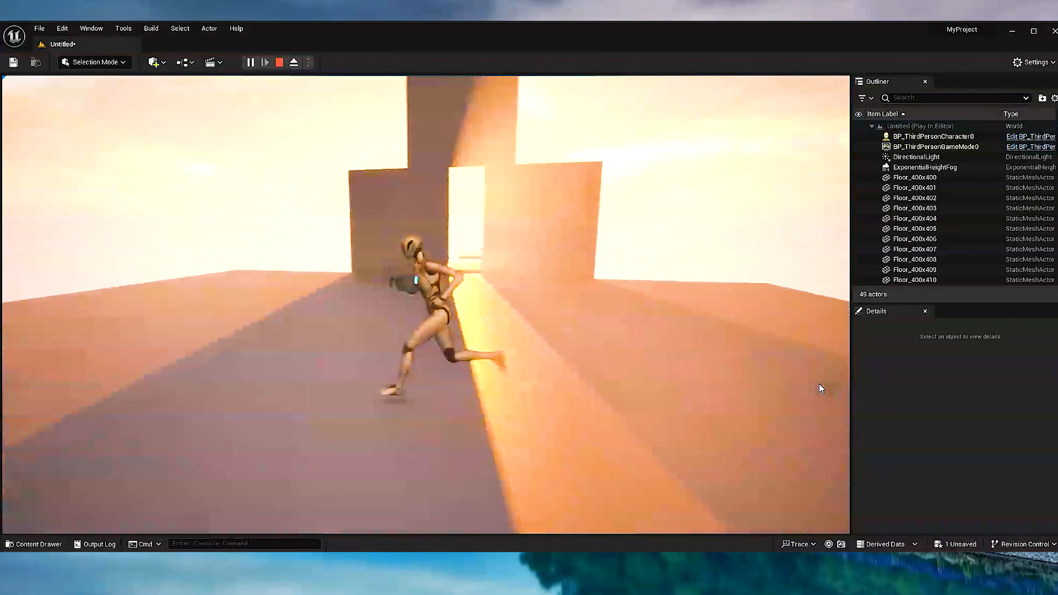
{"action": "key", "text": "Escape"}
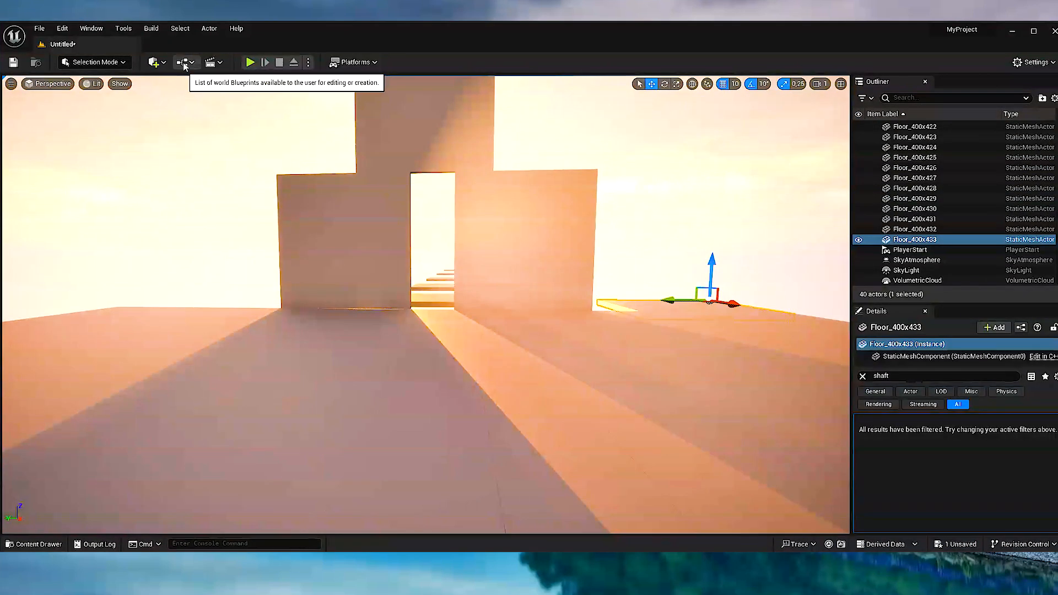
In the Level Blueprint, add a Print String node beside Event BeginPlay and connect the event's execution output to it.
{"action": "left_click", "coordinate": [184, 63]}
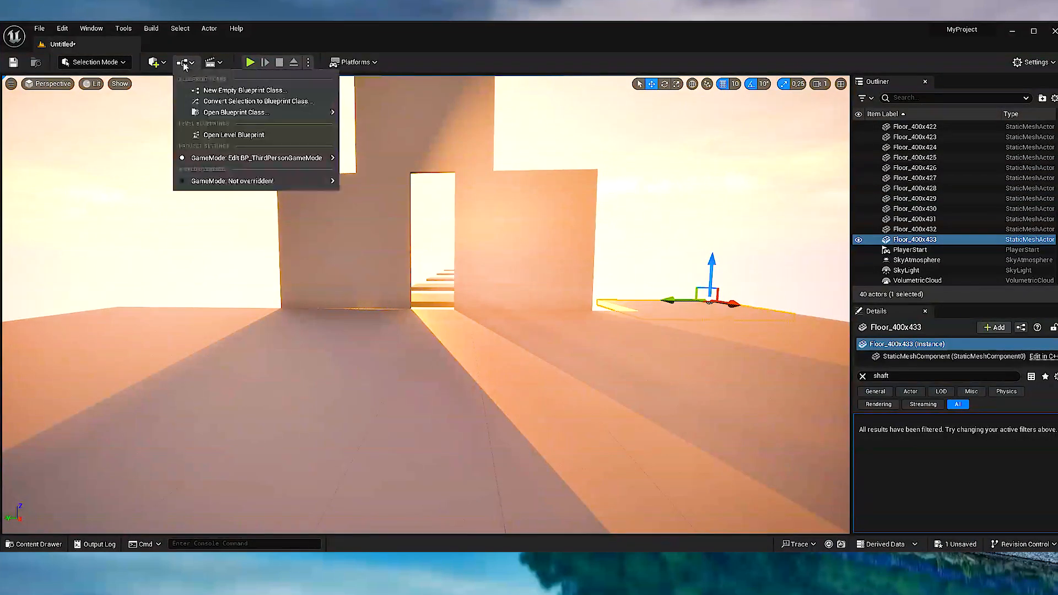
{"action": "left_click", "coordinate": [232, 136]}
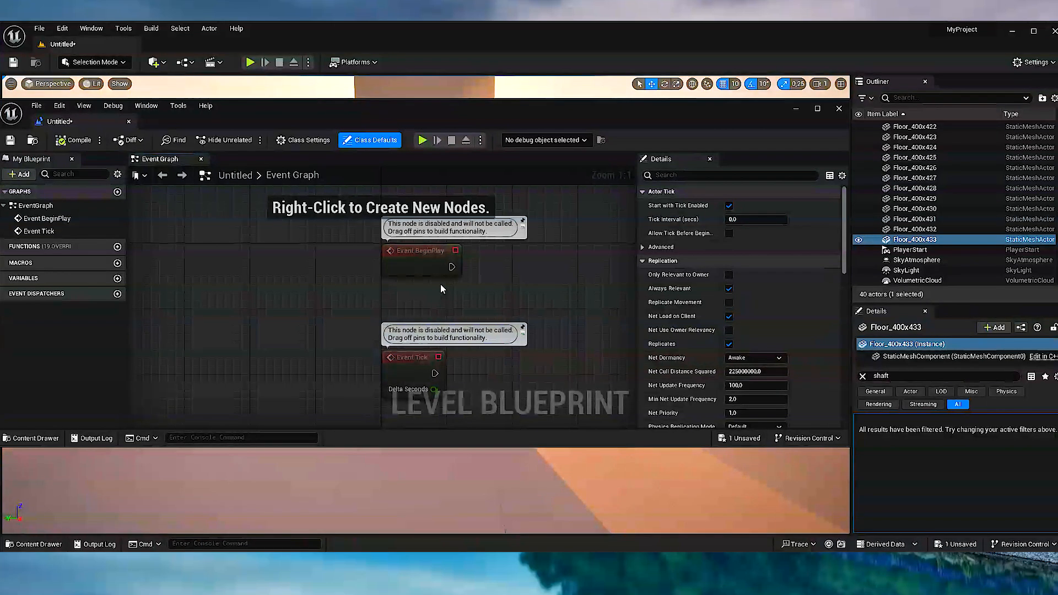
{"action": "left_click_drag", "start_coordinate": [444, 267], "coordinate": [312, 283]}
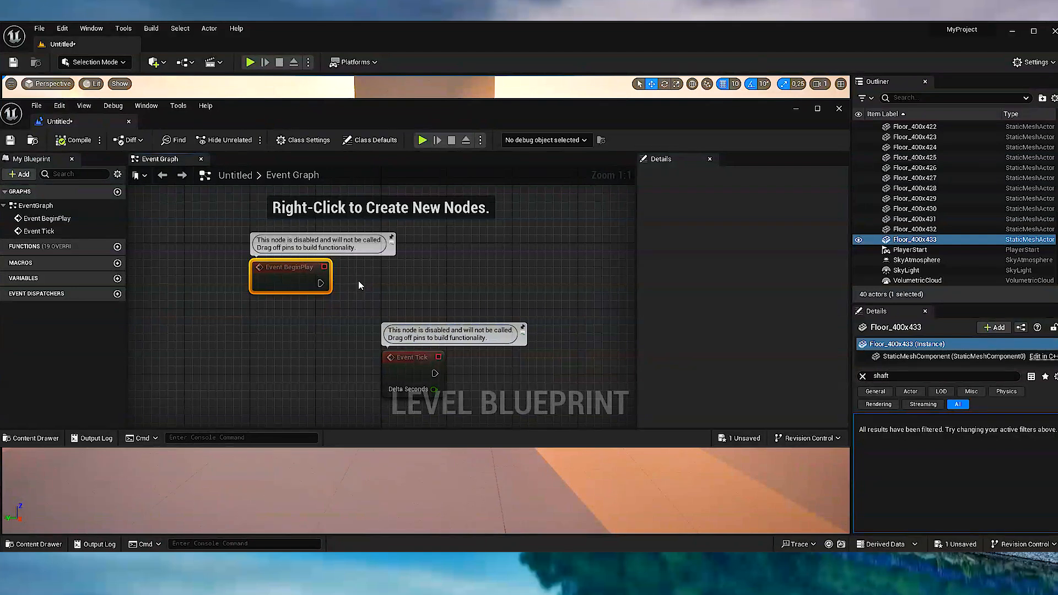
{"action": "right_click", "coordinate": [358, 280]}
{"action": "type", "text": "print"}
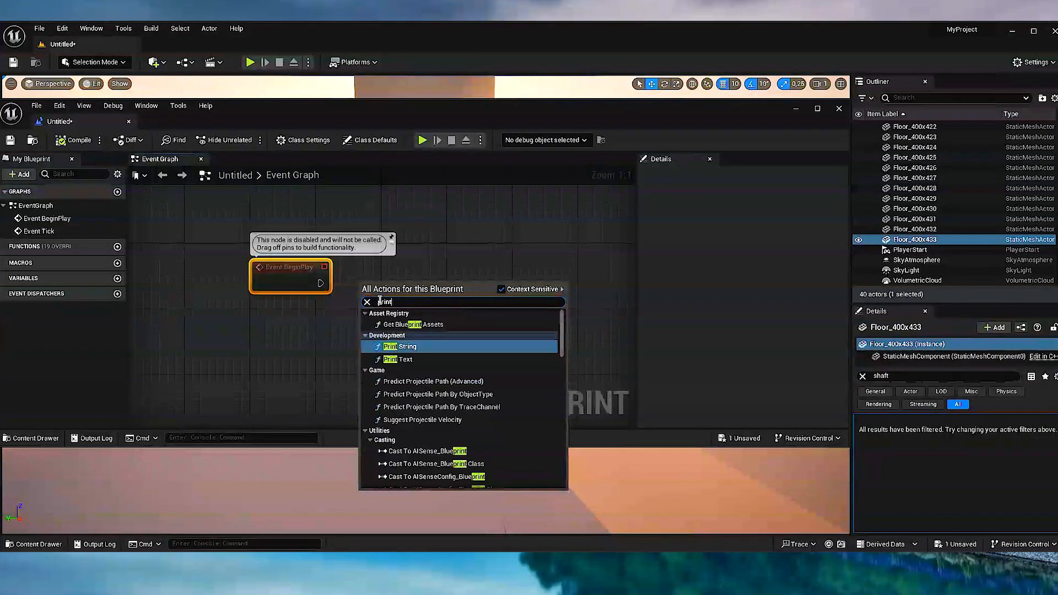
{"action": "left_click", "coordinate": [395, 346]}
{"action": "left_click_drag", "start_coordinate": [388, 278], "coordinate": [397, 261]}
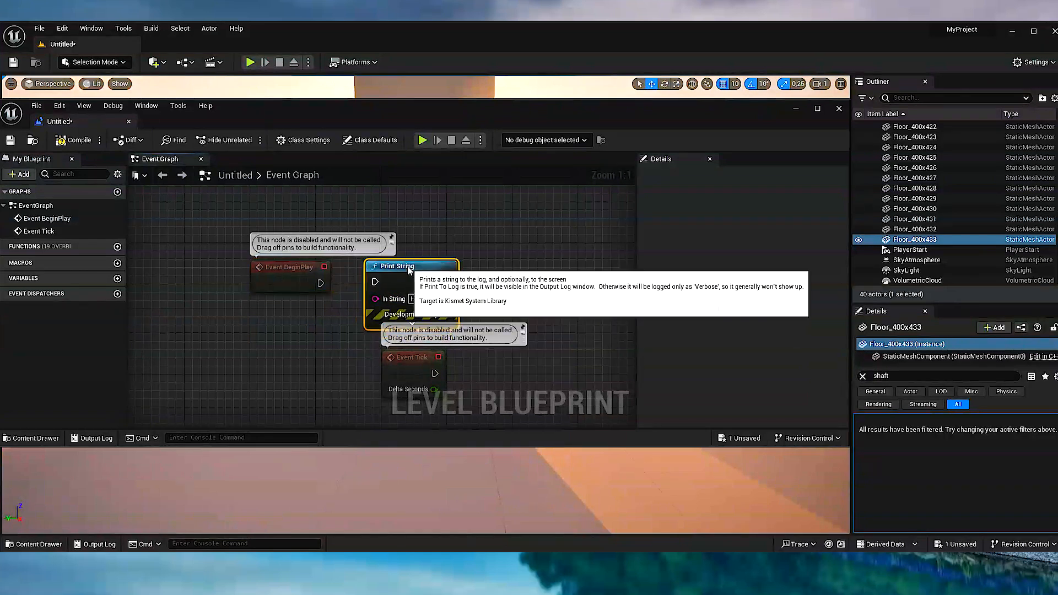
{"action": "left_click_drag", "start_coordinate": [289, 269], "coordinate": [272, 236]}
{"action": "left_click_drag", "start_coordinate": [391, 268], "coordinate": [366, 235]}
{"action": "left_click_drag", "start_coordinate": [305, 251], "coordinate": [351, 249]}
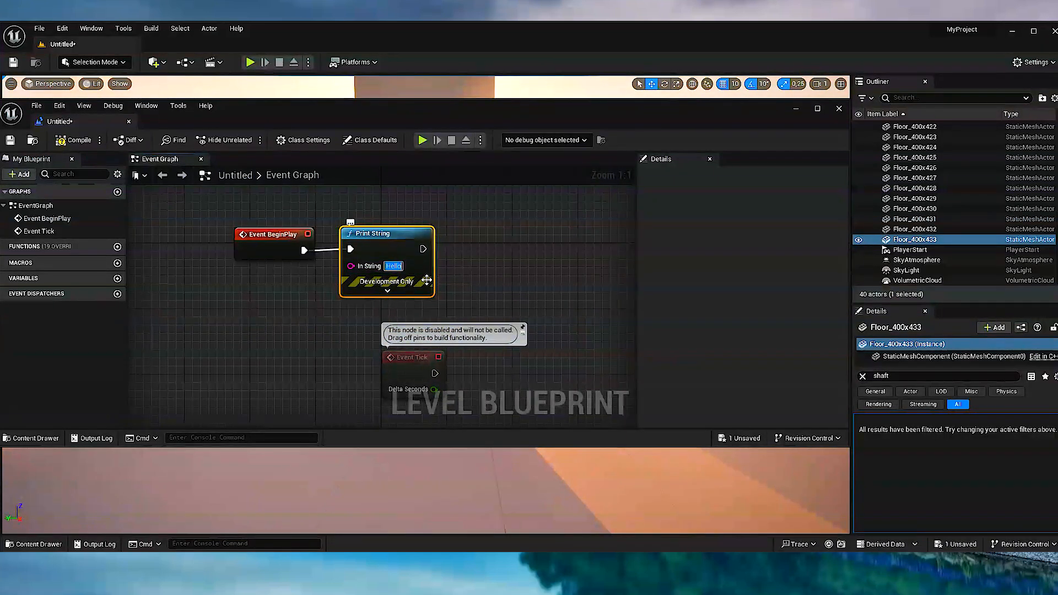
Make Print String show "Hello, my dear friends!" in blue-violet text with a duration of 5.0, and run the level to test it.
{"action": "type", "text": "ear friends!"}
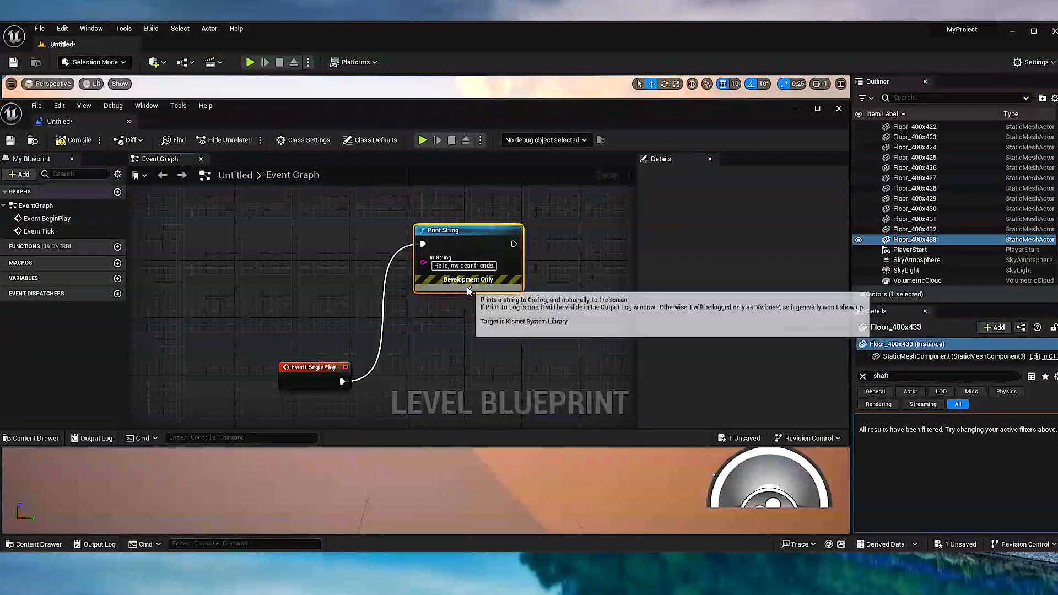
{"action": "left_click", "coordinate": [468, 291]}
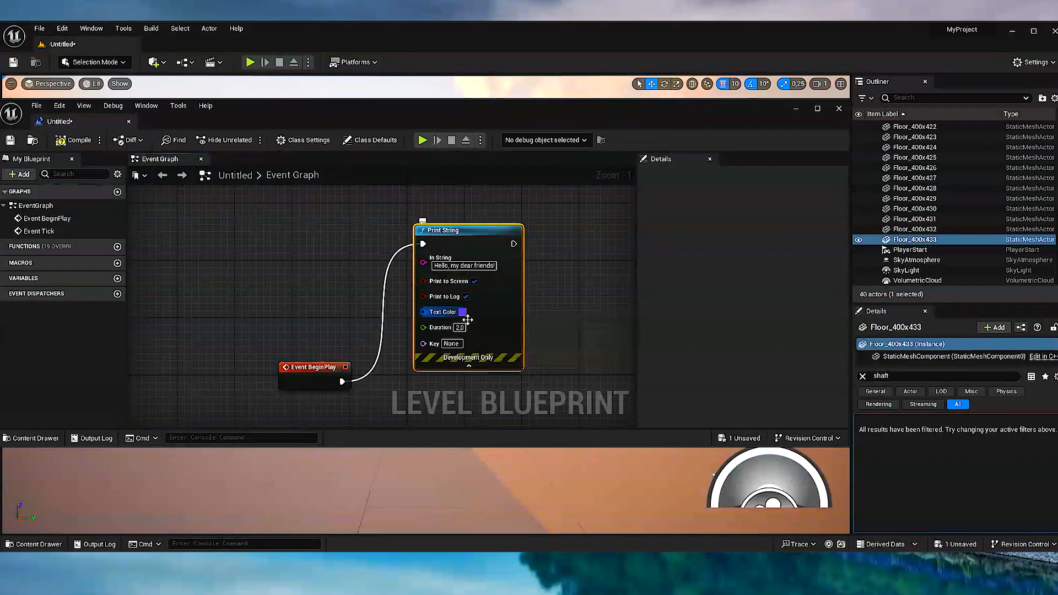
{"action": "left_click", "coordinate": [462, 312]}
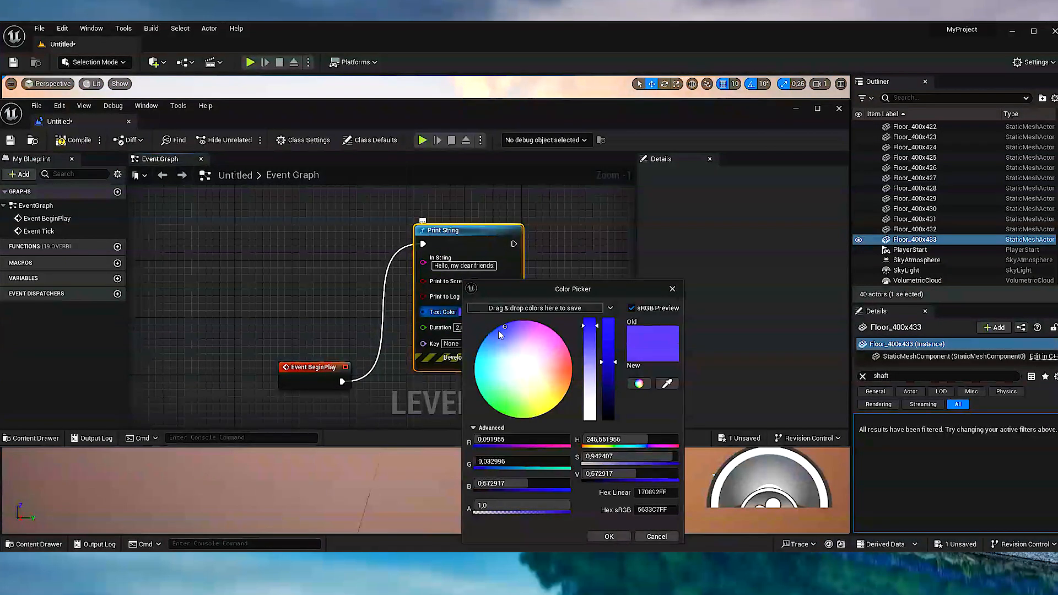
{"action": "left_click", "coordinate": [608, 536]}
{"action": "left_click", "coordinate": [461, 328]}
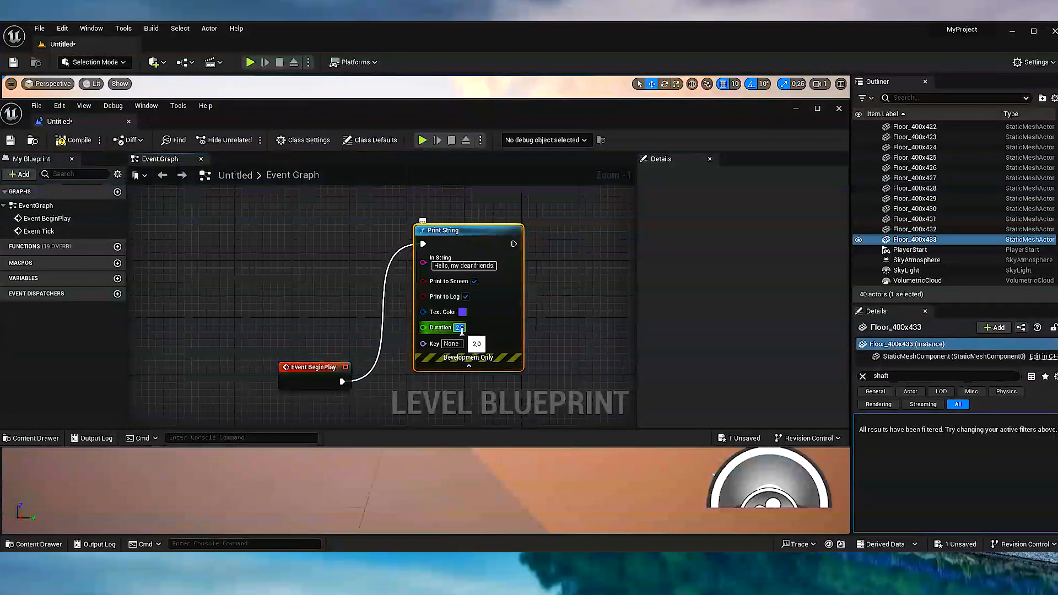
{"action": "type", "text": "5"}
{"action": "left_click", "coordinate": [314, 377]}
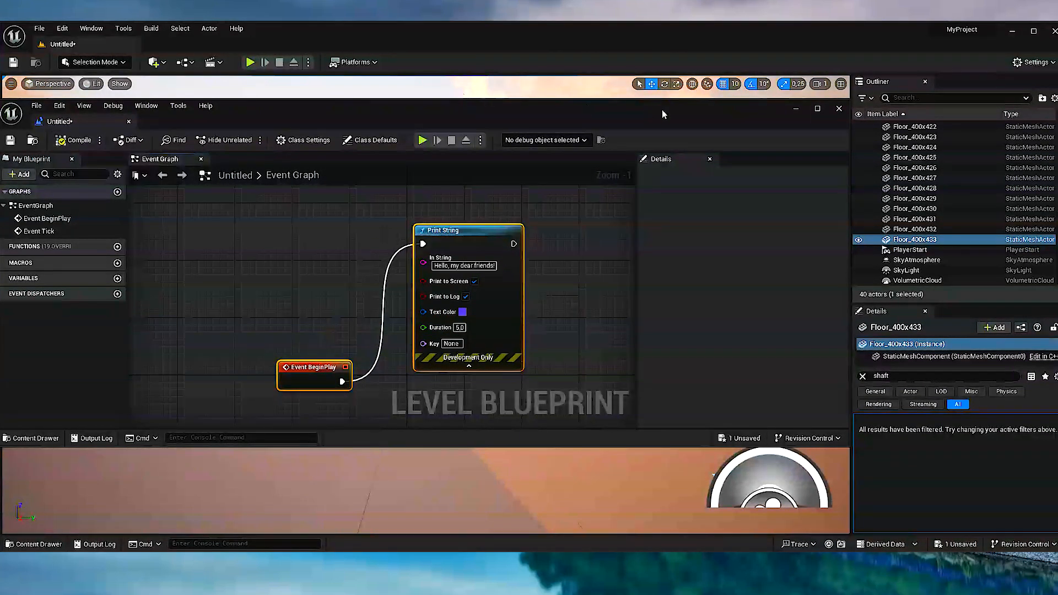
{"action": "left_click", "coordinate": [838, 109]}
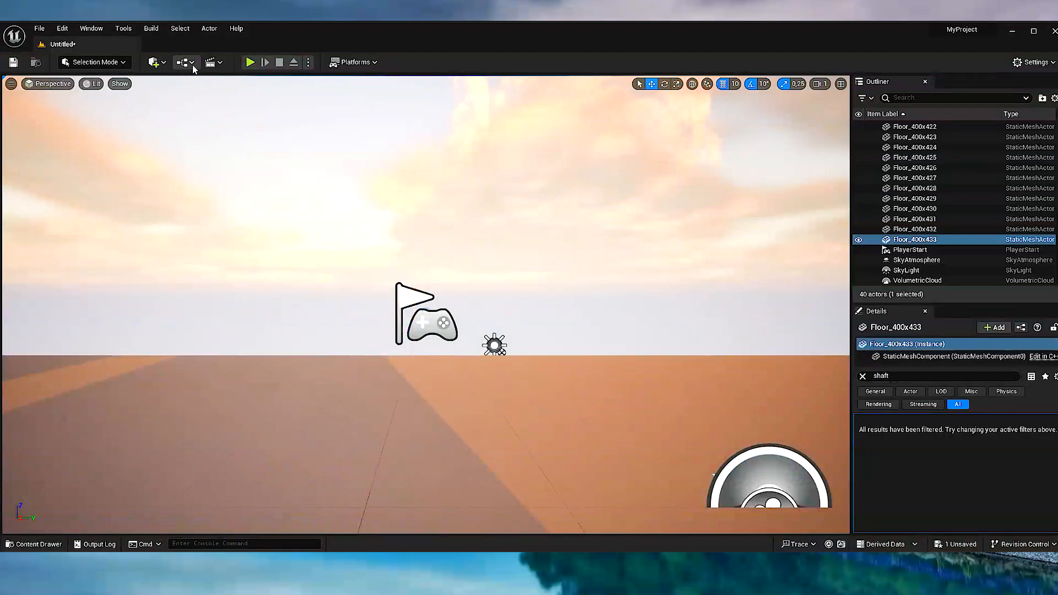
{"action": "left_click", "coordinate": [250, 62]}
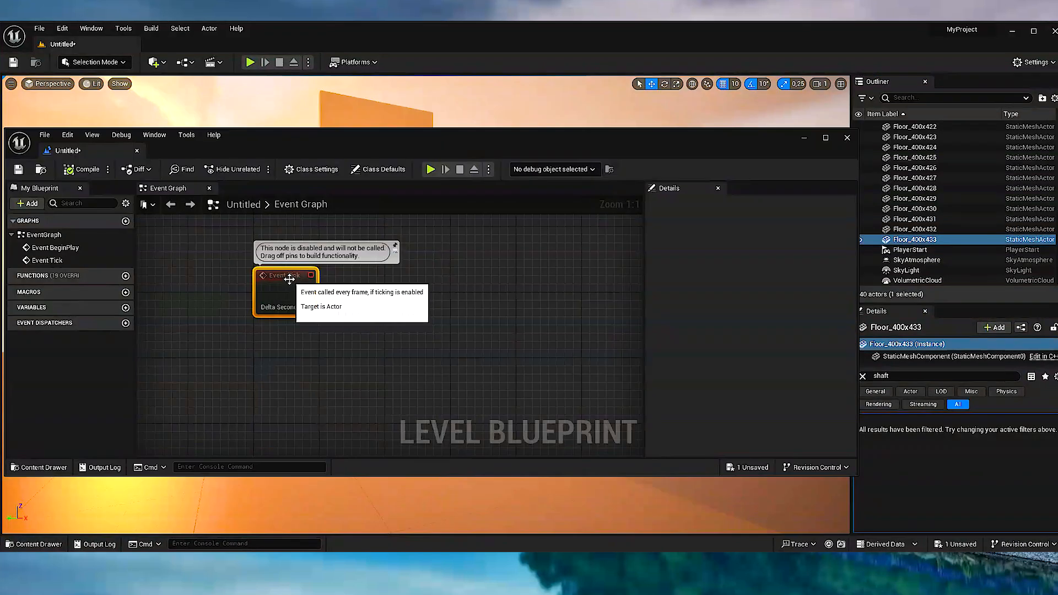
Near Event Tick in the Level Blueprint, add a reference to floor tile Floor_400x433 and an Add Actor Local Offset node.
{"action": "right_click", "coordinate": [387, 297]}
{"action": "left_click", "coordinate": [402, 322]}
{"action": "left_click_drag", "start_coordinate": [412, 302], "coordinate": [273, 367]}
{"action": "right_click", "coordinate": [385, 307]}
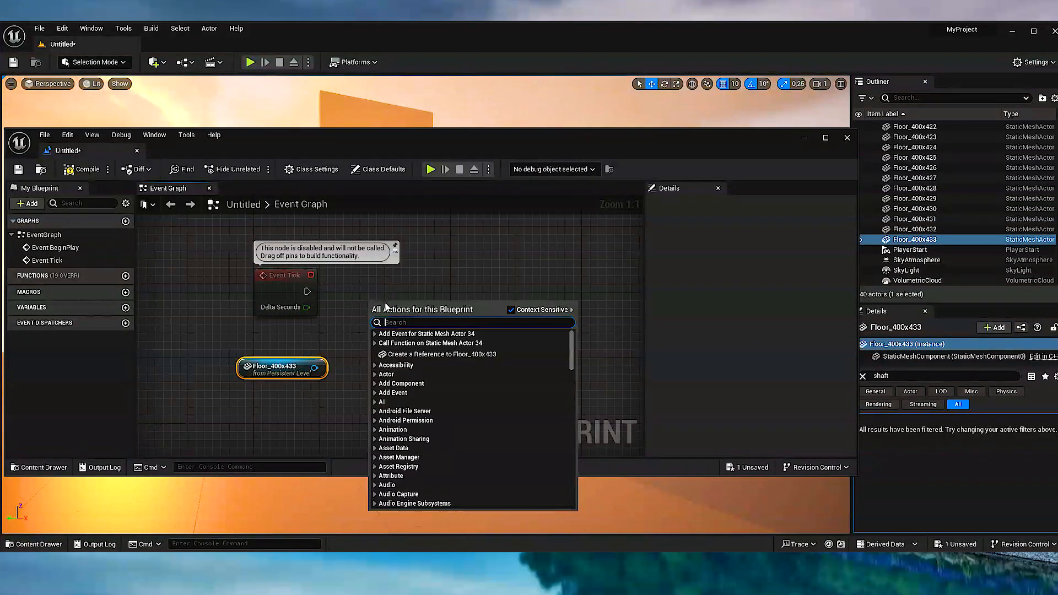
{"action": "type", "text": "add ac"}
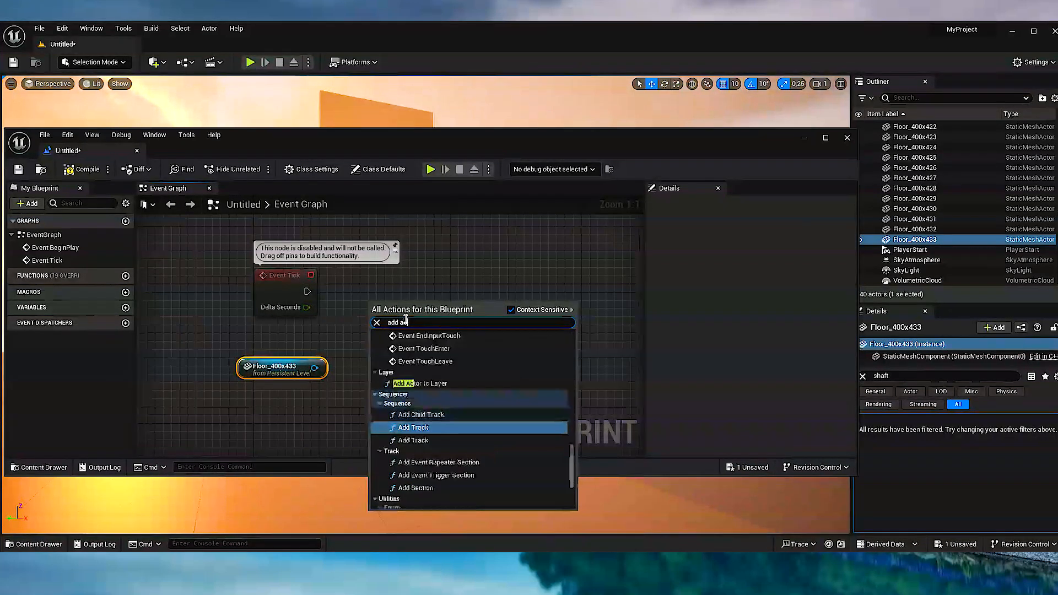
{"action": "key", "text": "BackSpace"}
{"action": "key", "text": "BackSpace"}
{"action": "type", "text": "locati"}
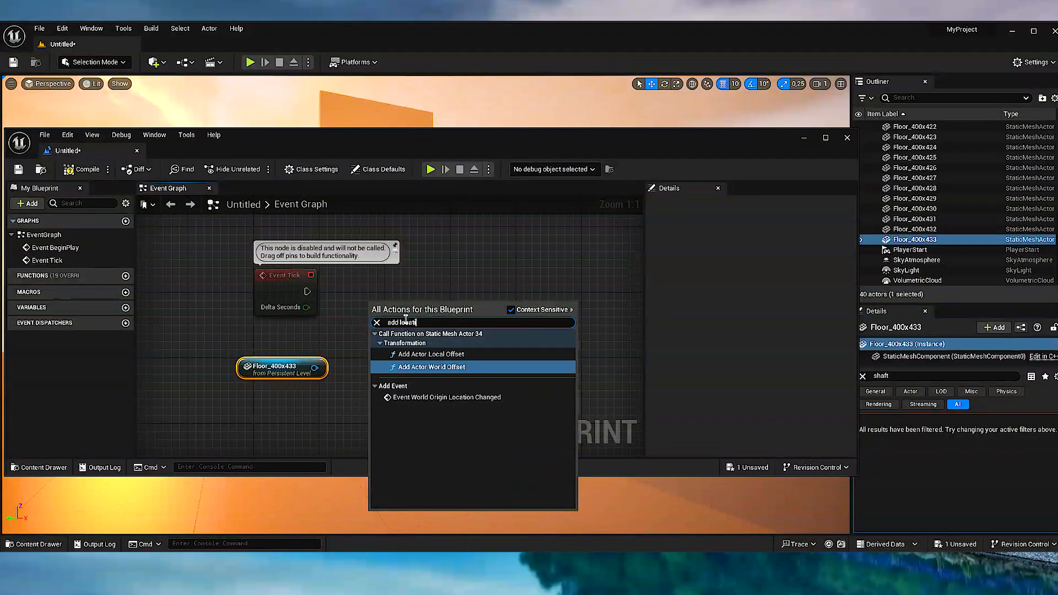
{"action": "type", "text": "on"}
{"action": "left_click", "coordinate": [407, 354]}
Wire Event Tick and a single floor tile reference into Add Actor Local Offset, and set its Delta Location X to -1.0.
{"action": "left_click", "coordinate": [283, 365]}
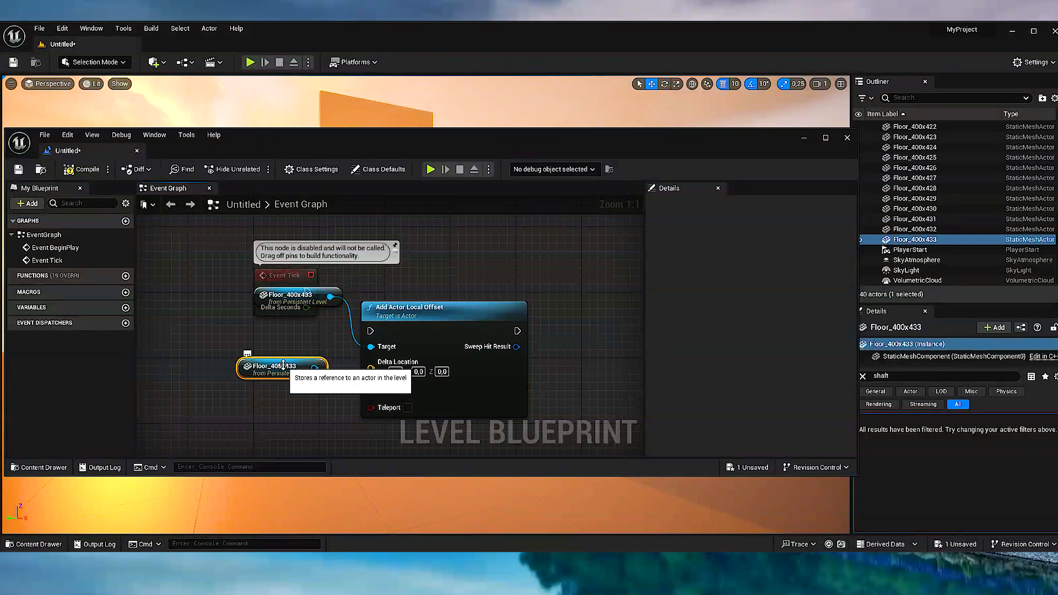
{"action": "left_click_drag", "start_coordinate": [333, 296], "coordinate": [308, 359]}
{"action": "left_click_drag", "start_coordinate": [394, 312], "coordinate": [410, 288]}
{"action": "left_click", "coordinate": [309, 290]}
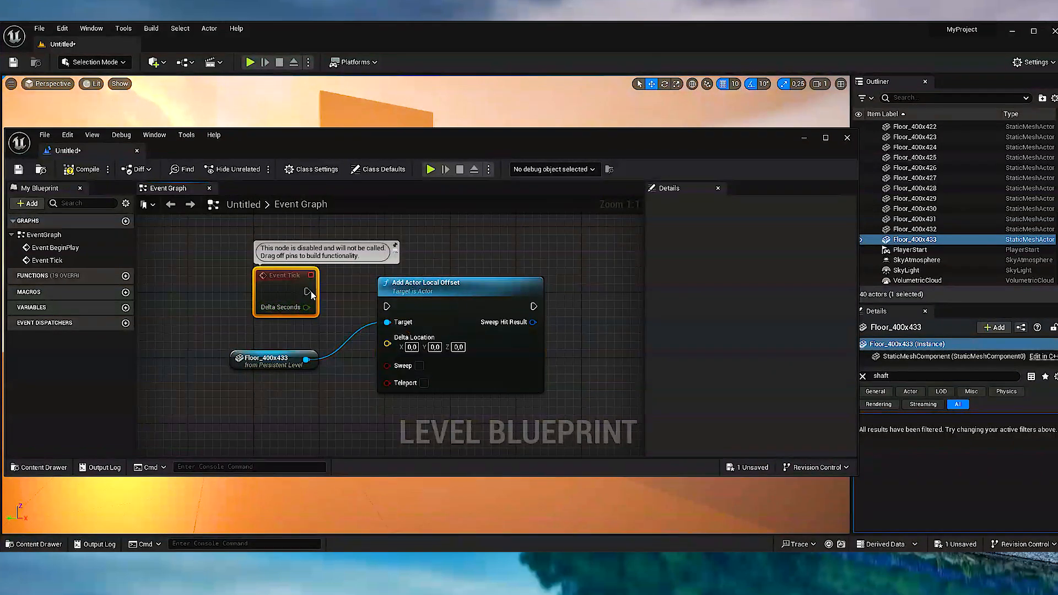
{"action": "left_click_drag", "start_coordinate": [308, 291], "coordinate": [387, 306]}
{"action": "left_click", "coordinate": [411, 346]}
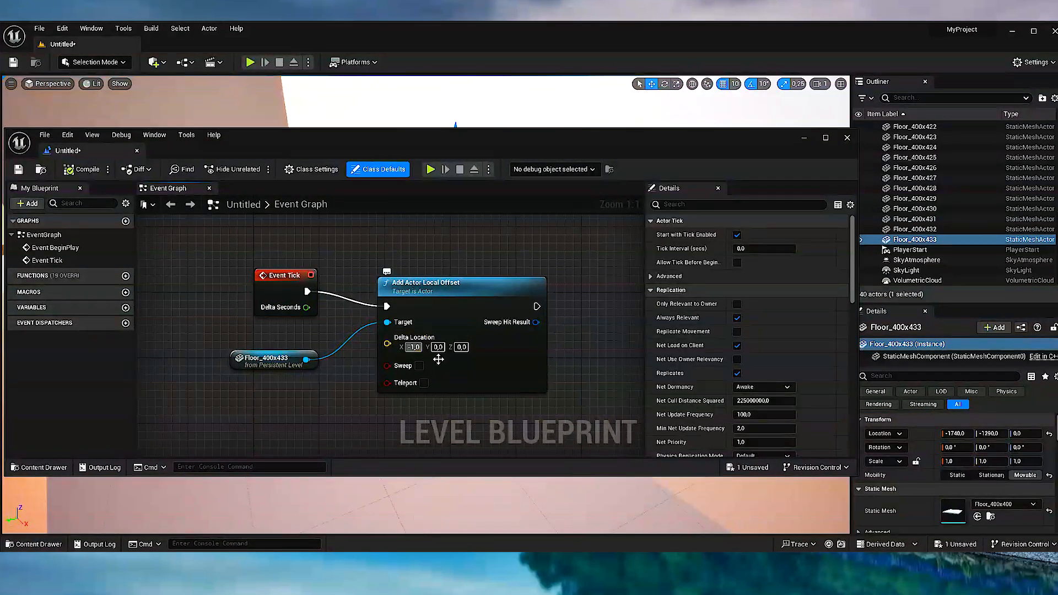
Compile the Level Blueprint with the Event Tick movement nodes and close its editor.
{"action": "left_click", "coordinate": [628, 336]}
{"action": "left_click_drag", "start_coordinate": [288, 264], "coordinate": [551, 392]}
{"action": "left_click", "coordinate": [91, 170]}
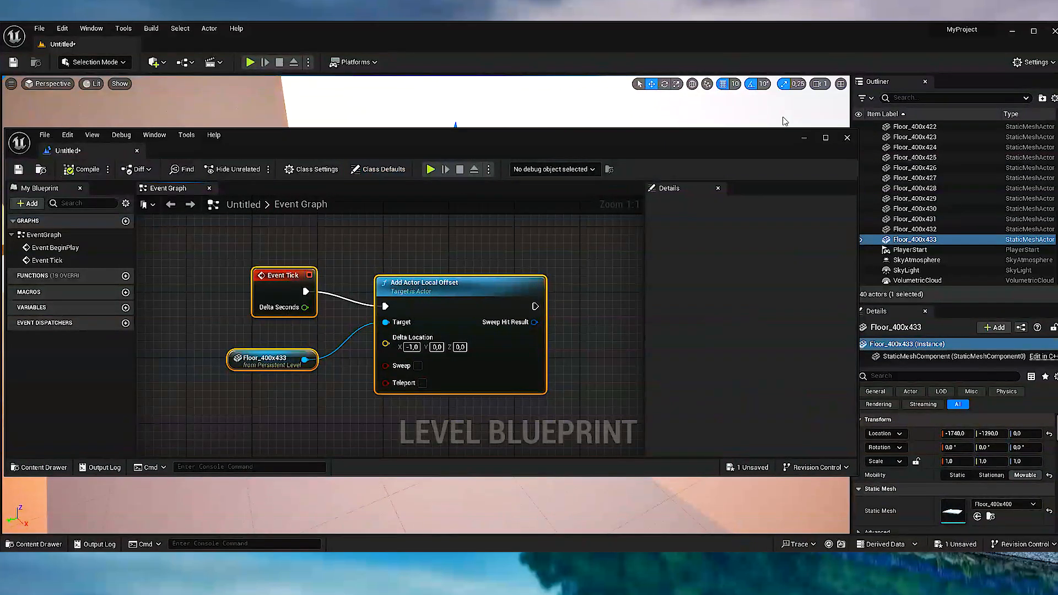
{"action": "left_click", "coordinate": [847, 138]}
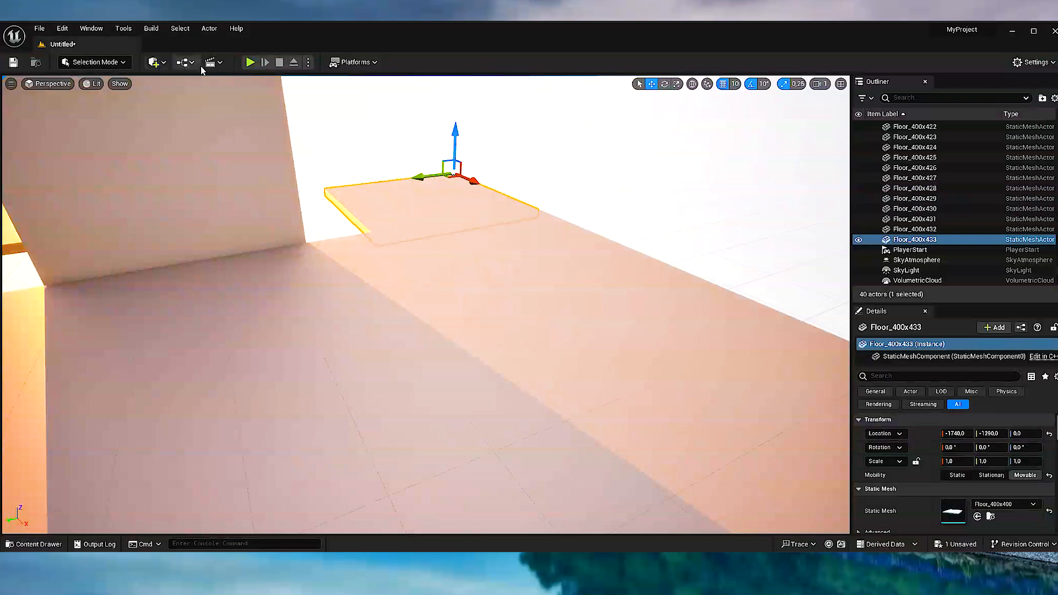
Play-test the level, running the character past the gateway and jumping onto the moving floor tile.
{"action": "left_click", "coordinate": [249, 63]}
{"action": "key", "text": "w"}
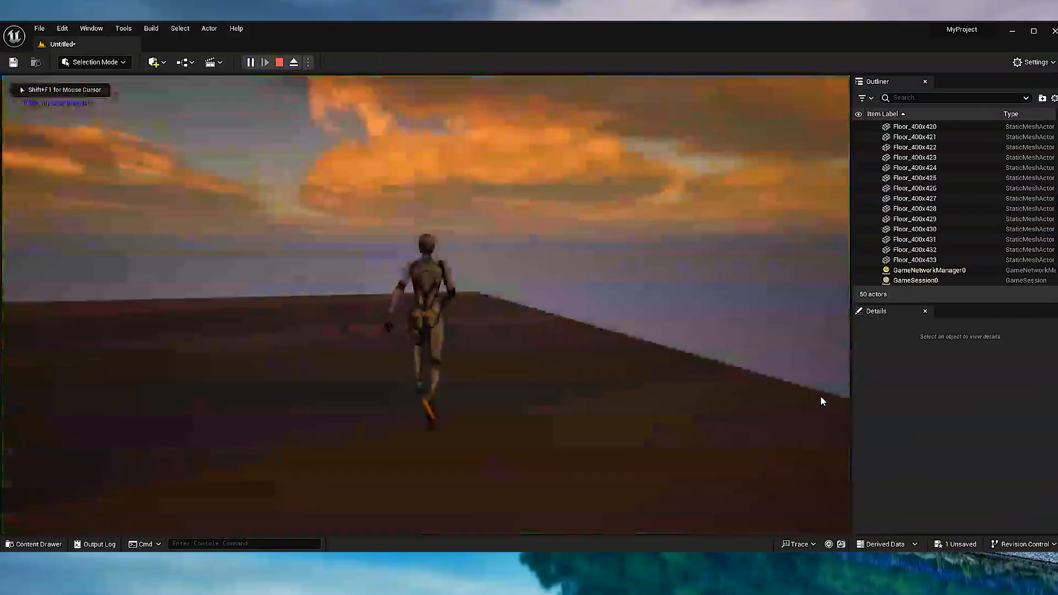
{"action": "key", "text": "w"}
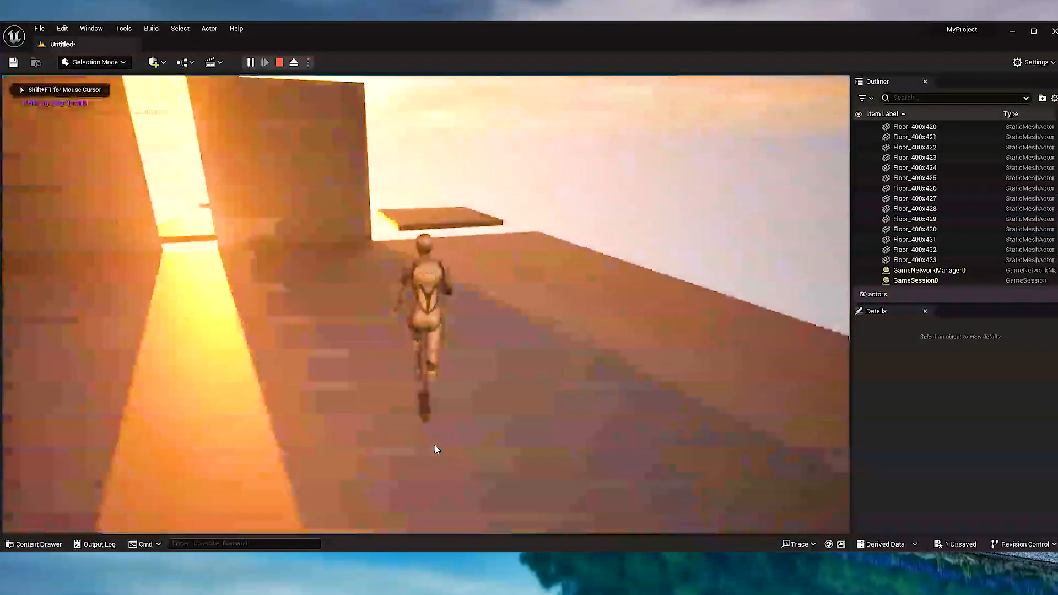
{"action": "key", "text": "w"}
{"action": "key", "text": "space"}
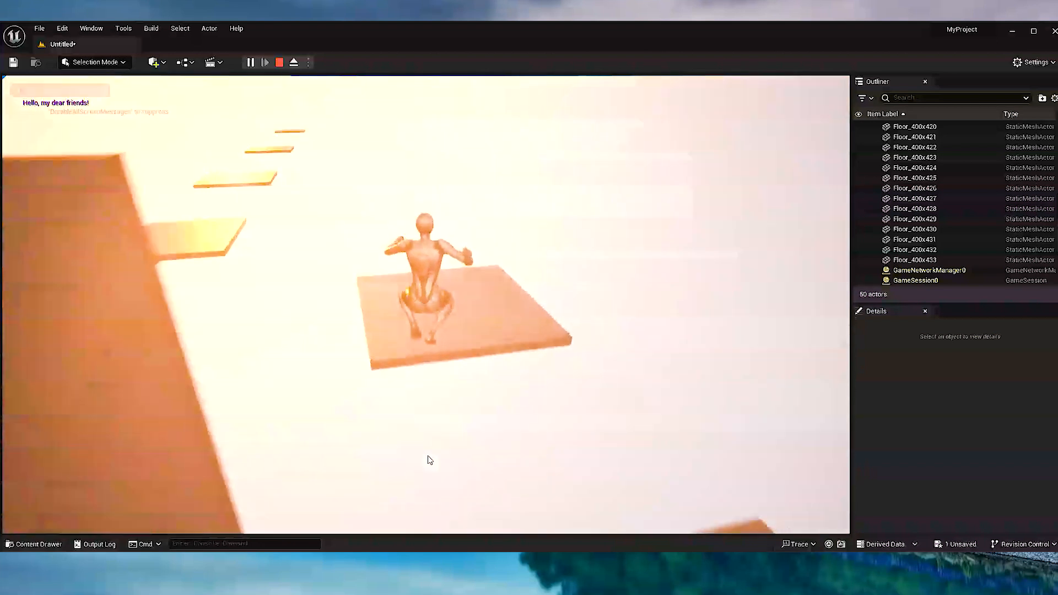
{"action": "key", "text": "Escape"}
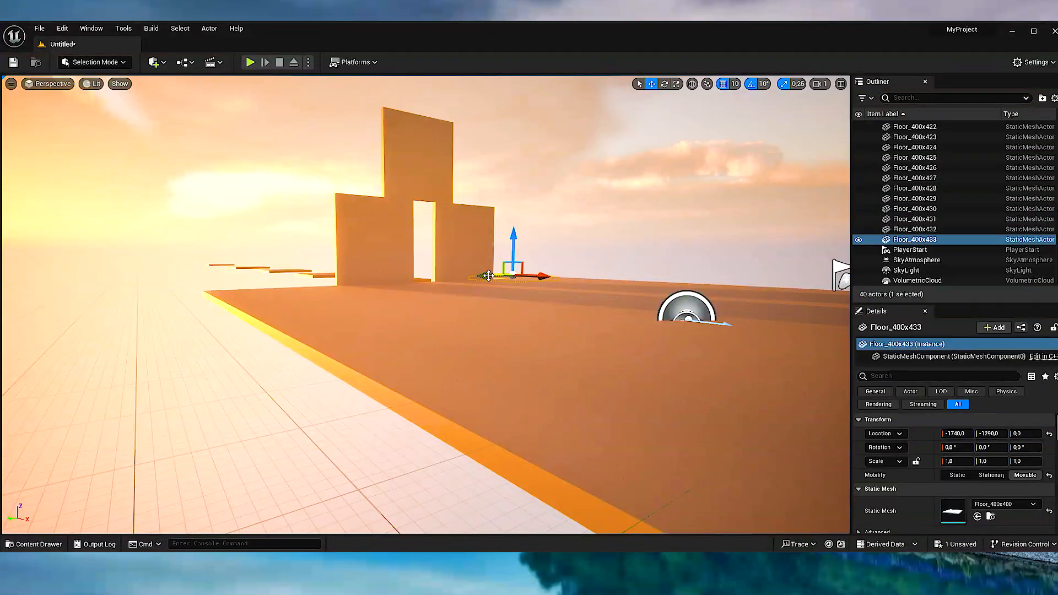
Move the moving floor tile along Y to -1030, closer to the gateway, and play-test jumping between it and the platforms.
{"action": "left_click_drag", "start_coordinate": [471, 280], "coordinate": [463, 280]}
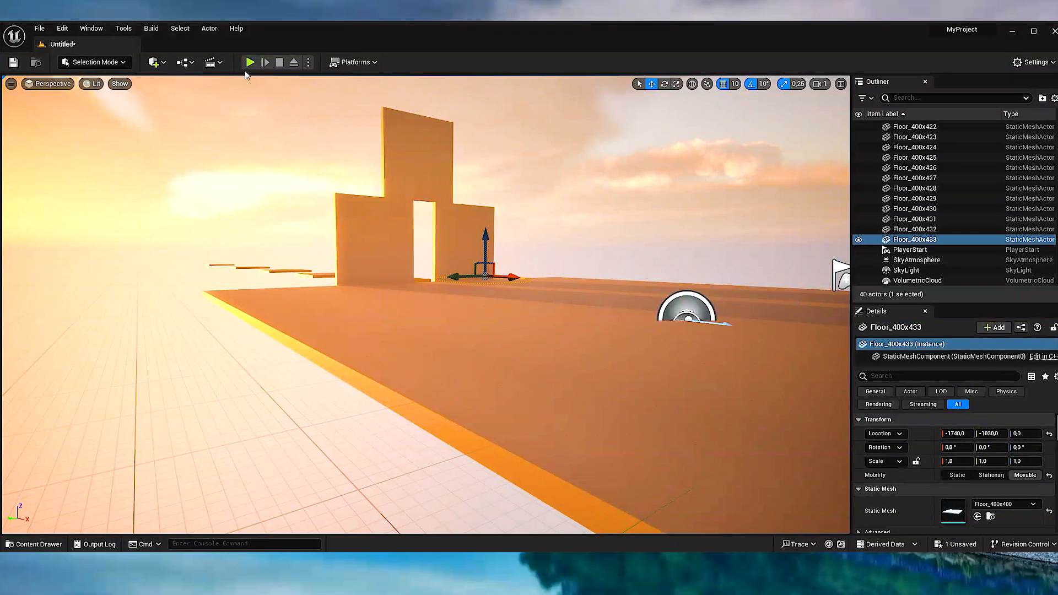
{"action": "left_click", "coordinate": [252, 63]}
{"action": "key", "text": "w"}
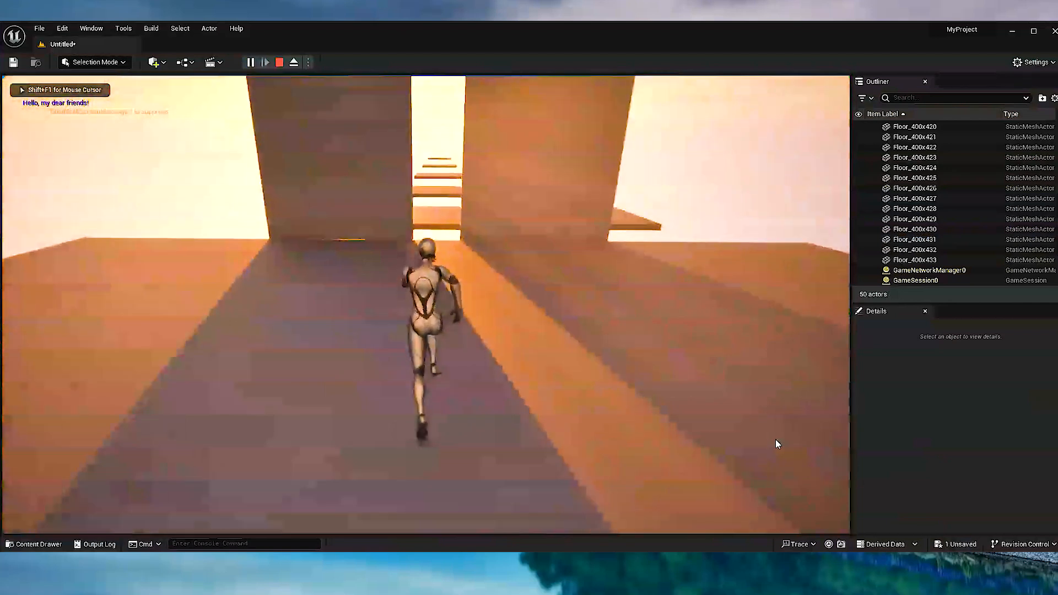
{"action": "key", "text": "space"}
{"action": "key", "text": "space"}
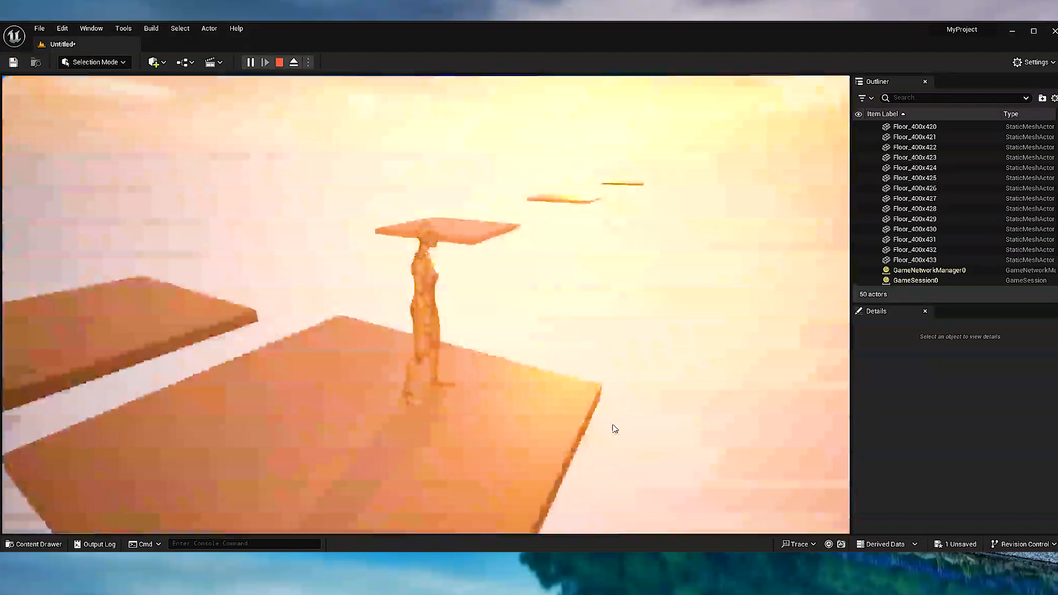
{"action": "key", "text": "Escape"}
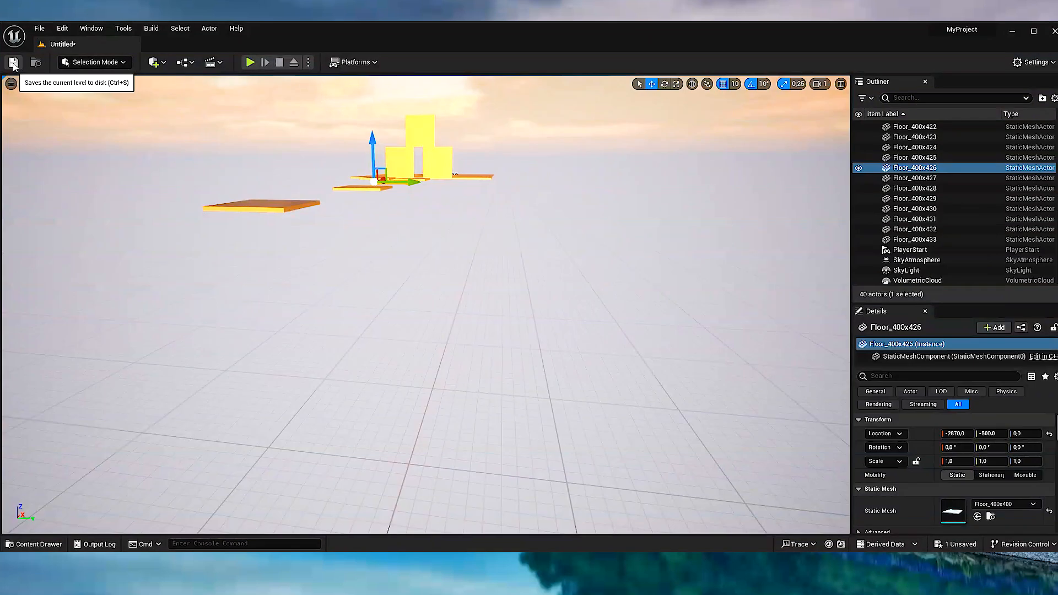
Save the level as NewMap in the Content folder and set it as the project's Game Default Map.
{"action": "left_click", "coordinate": [13, 63]}
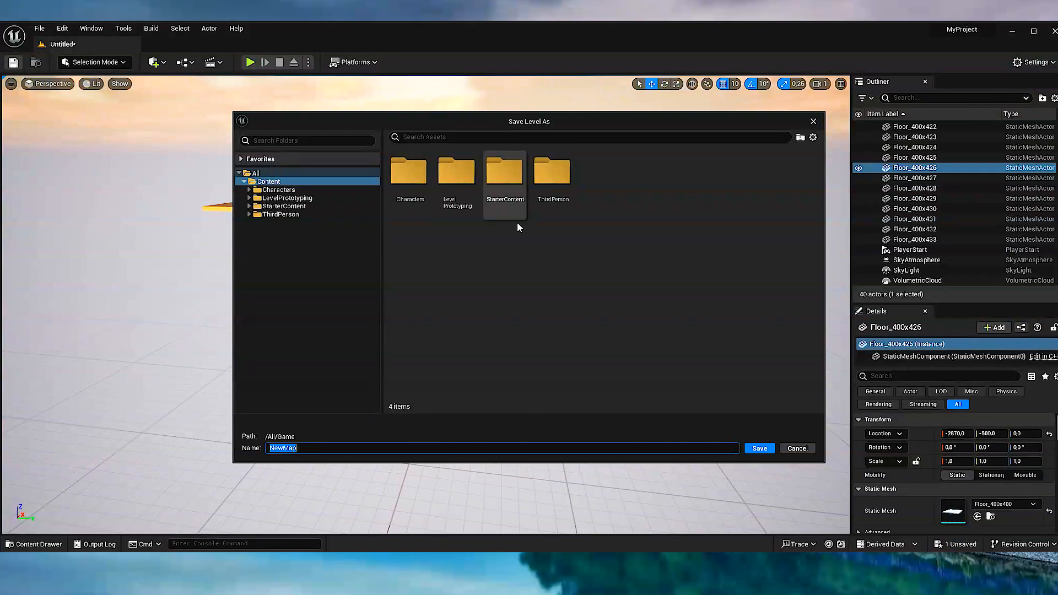
{"action": "left_click", "coordinate": [758, 448]}
{"action": "left_click", "coordinate": [62, 28]}
{"action": "left_click", "coordinate": [124, 175]}
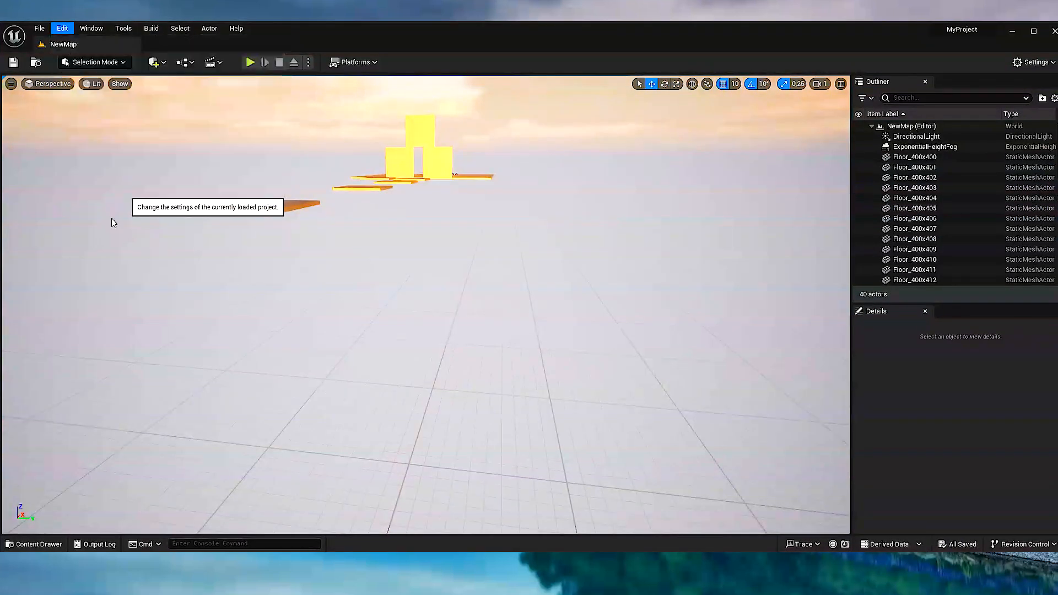
{"action": "left_click", "coordinate": [48, 236]}
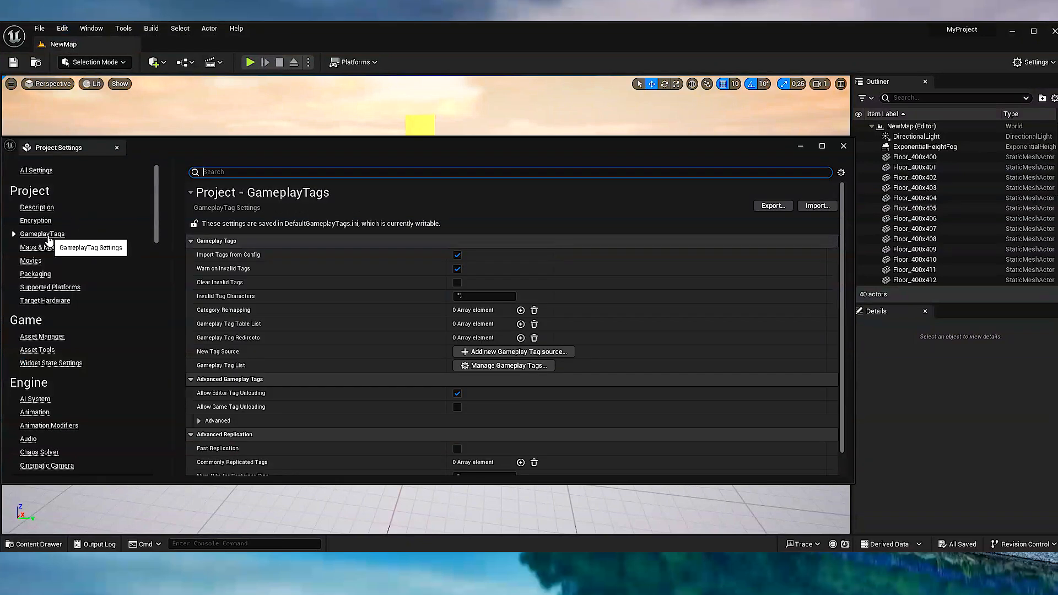
{"action": "left_click", "coordinate": [43, 248]}
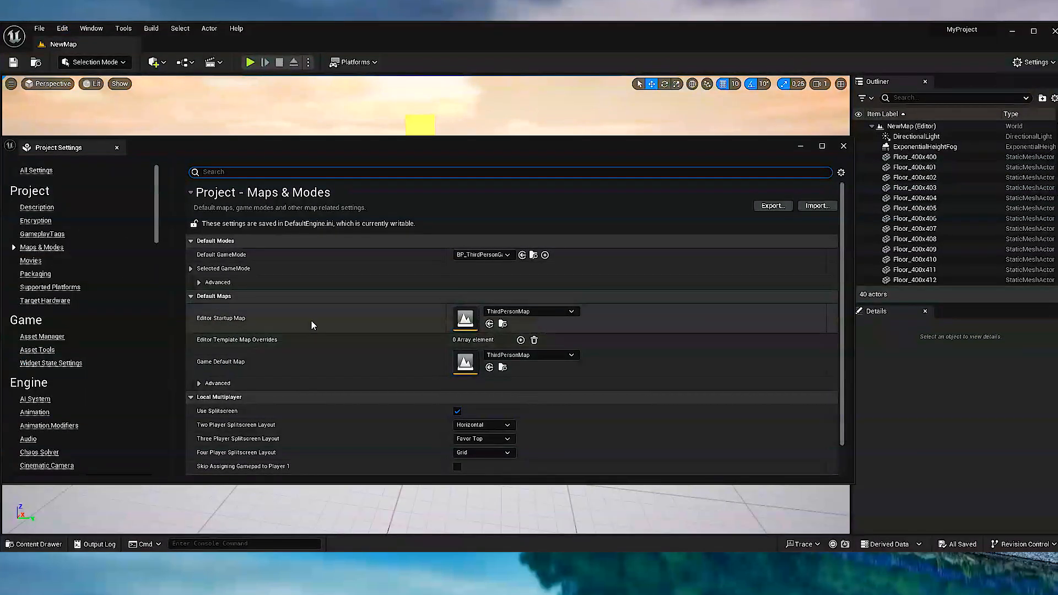
{"action": "left_click", "coordinate": [513, 353]}
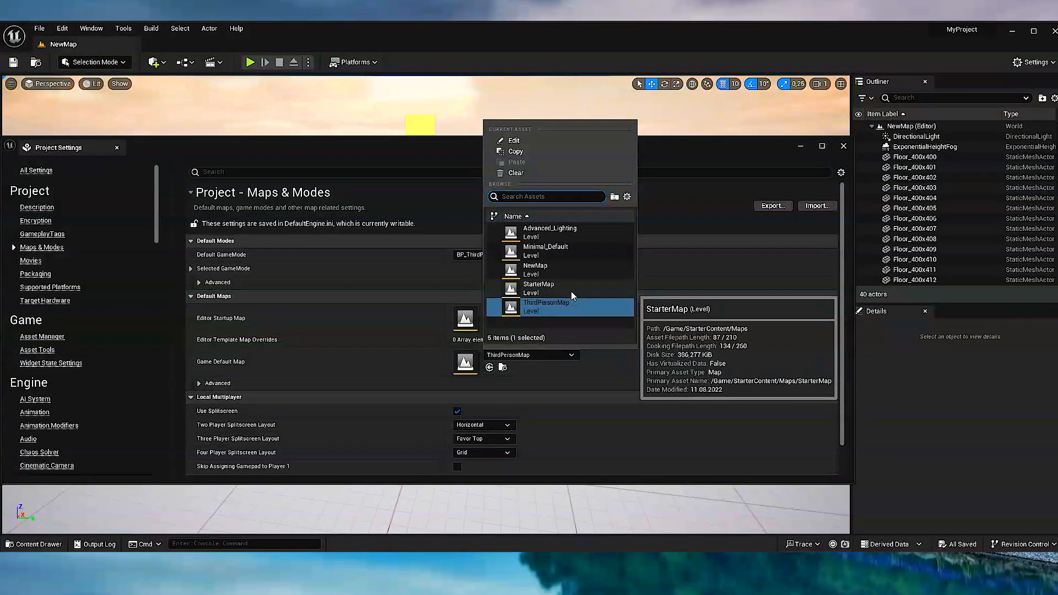
{"action": "left_click", "coordinate": [563, 270]}
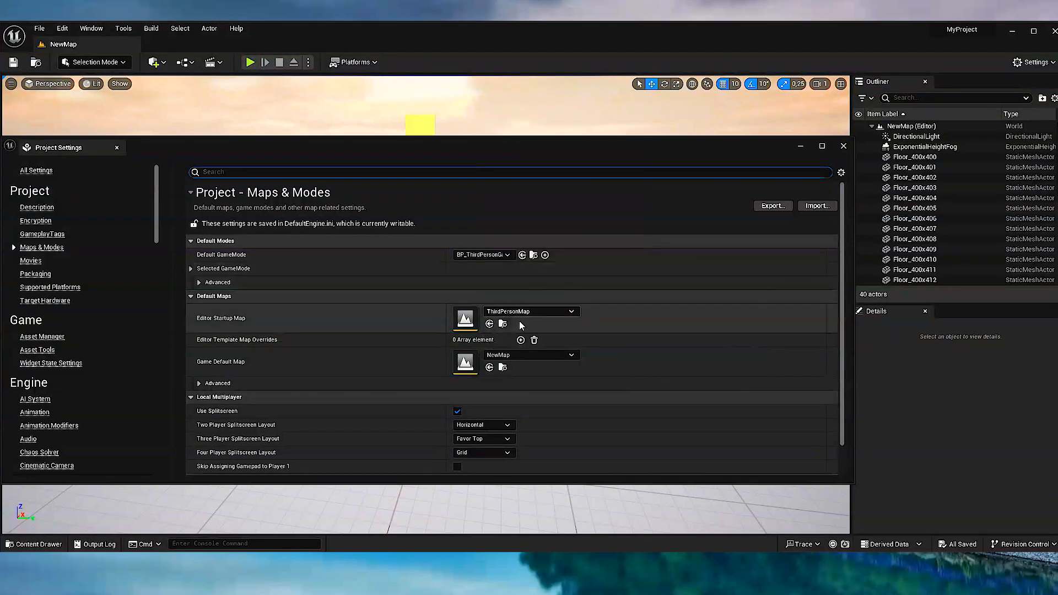
{"action": "left_click", "coordinate": [842, 145]}
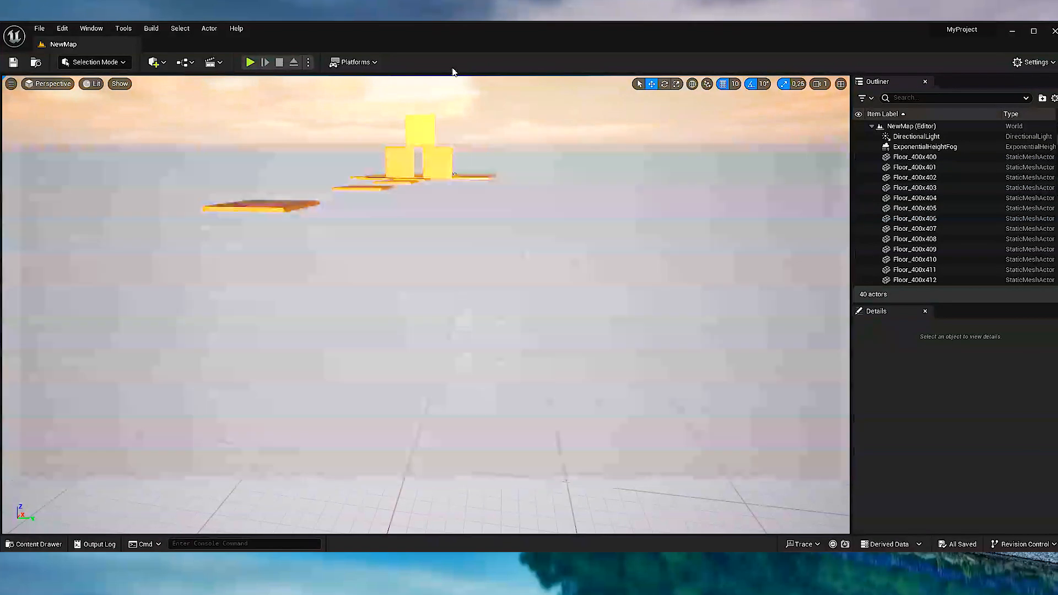
Package the project for Windows into the MyProject folder.
{"action": "left_click", "coordinate": [356, 62]}
{"action": "mouse_move", "coordinate": [417, 188]}
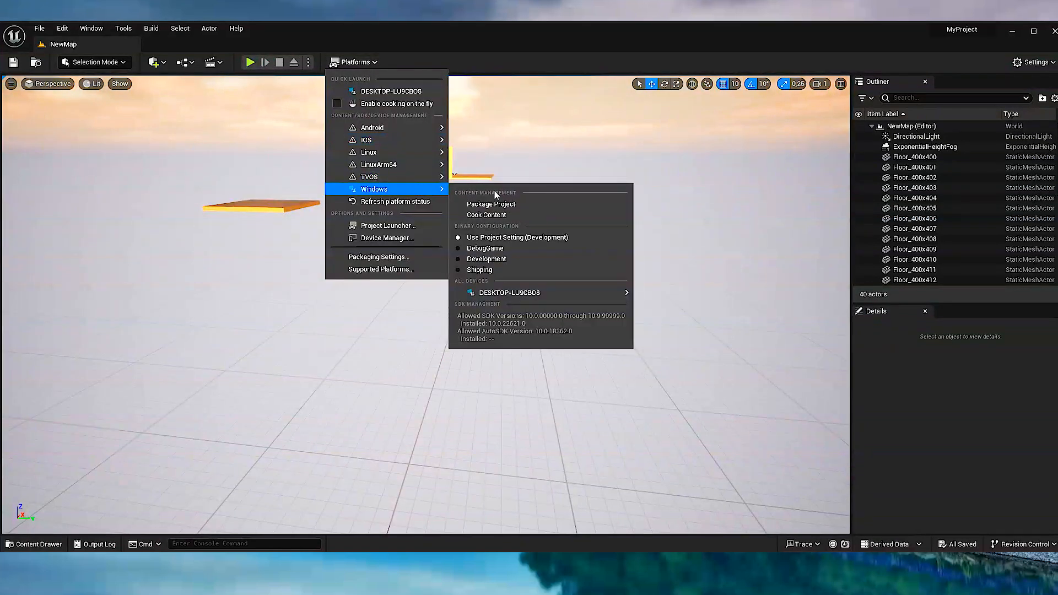
{"action": "left_click", "coordinate": [506, 205]}
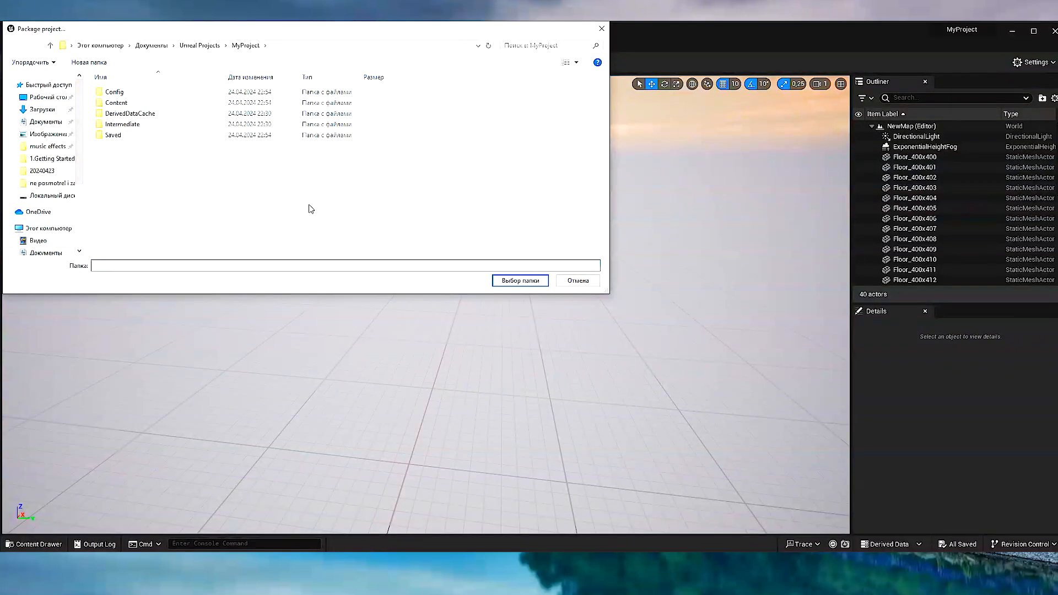
{"action": "left_click", "coordinate": [507, 279]}
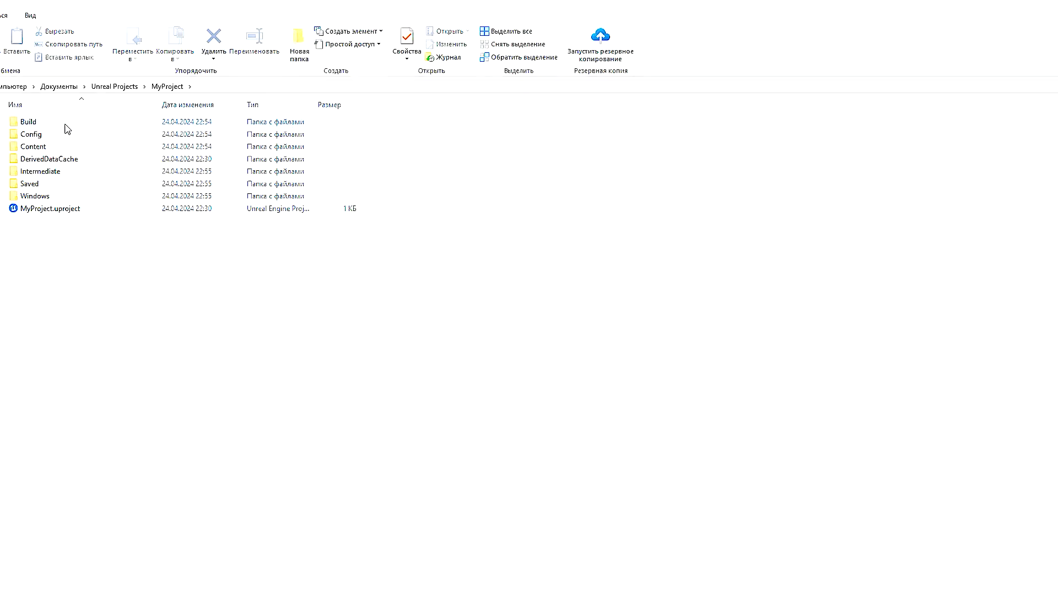
Launch the packaged game from the Windows build folder and run the character through the gateway onto the jump platforms.
{"action": "double_click", "coordinate": [35, 196]}
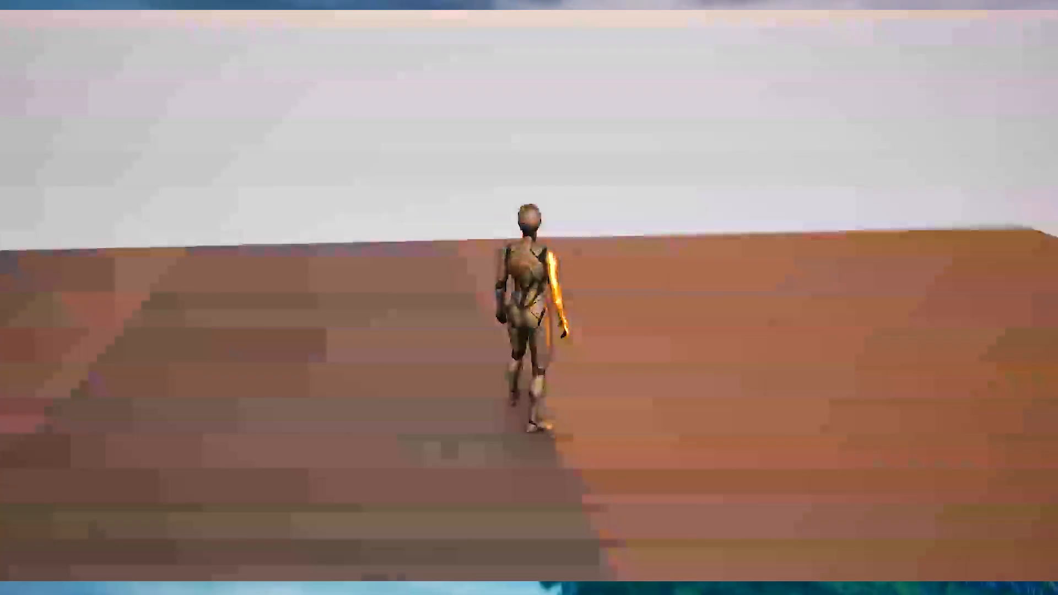
{"action": "key", "text": "w"}
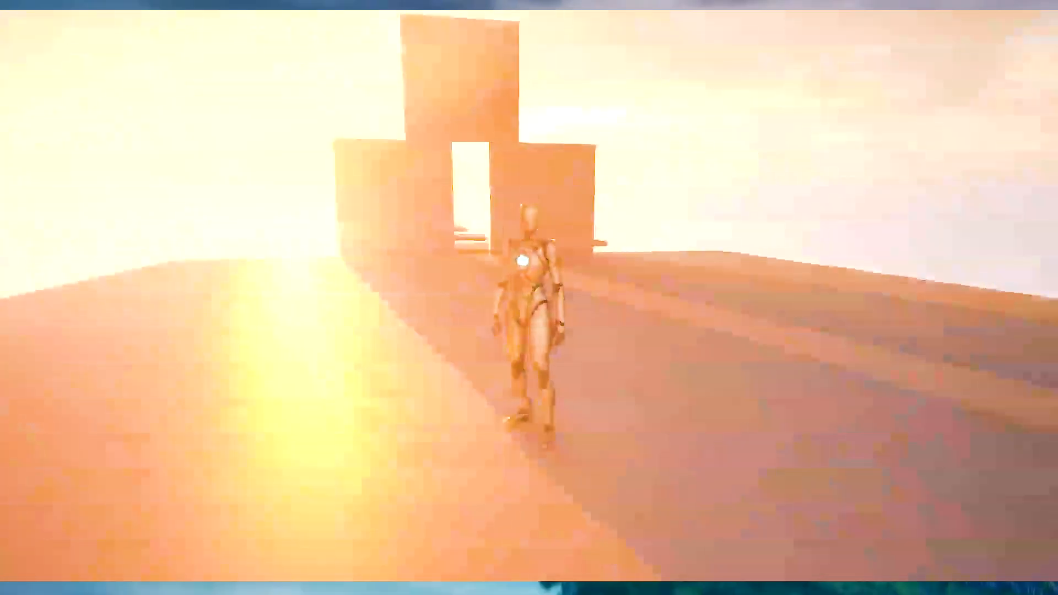
{"action": "key", "text": "w"}
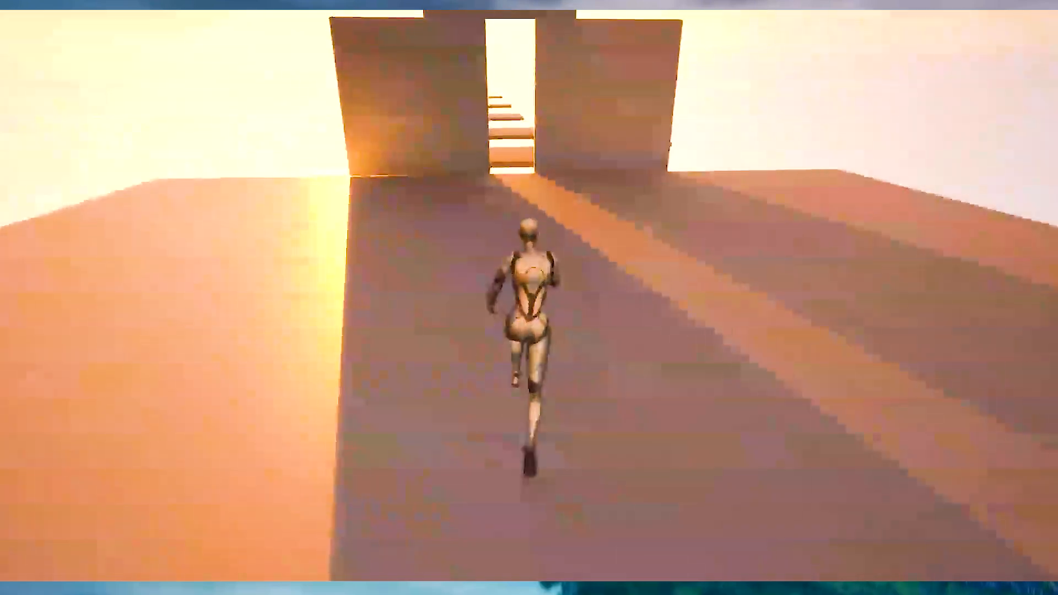
{"action": "key", "text": "w"}
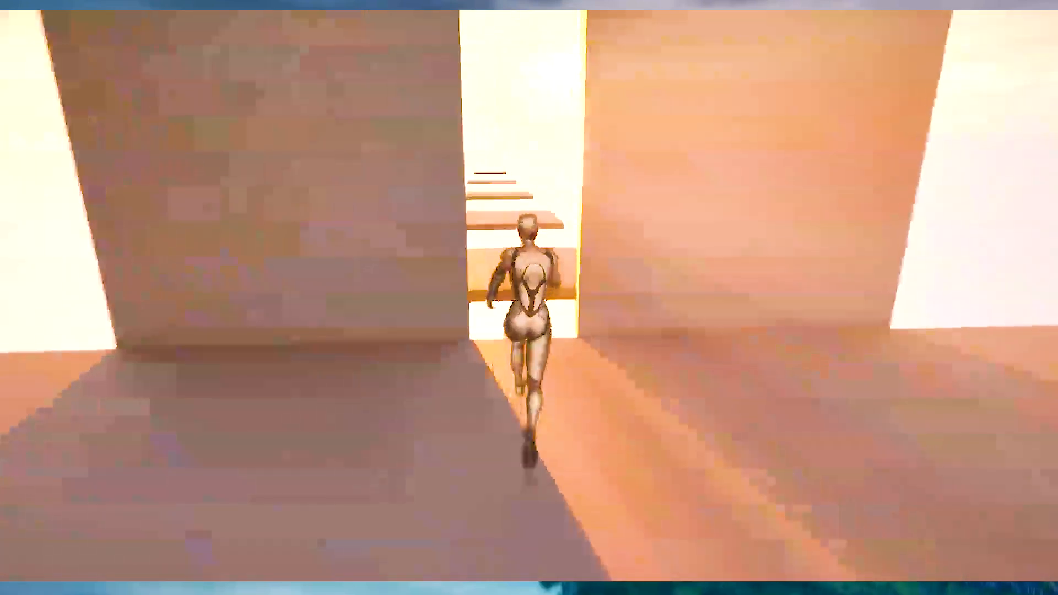
{"action": "key", "text": "w"}
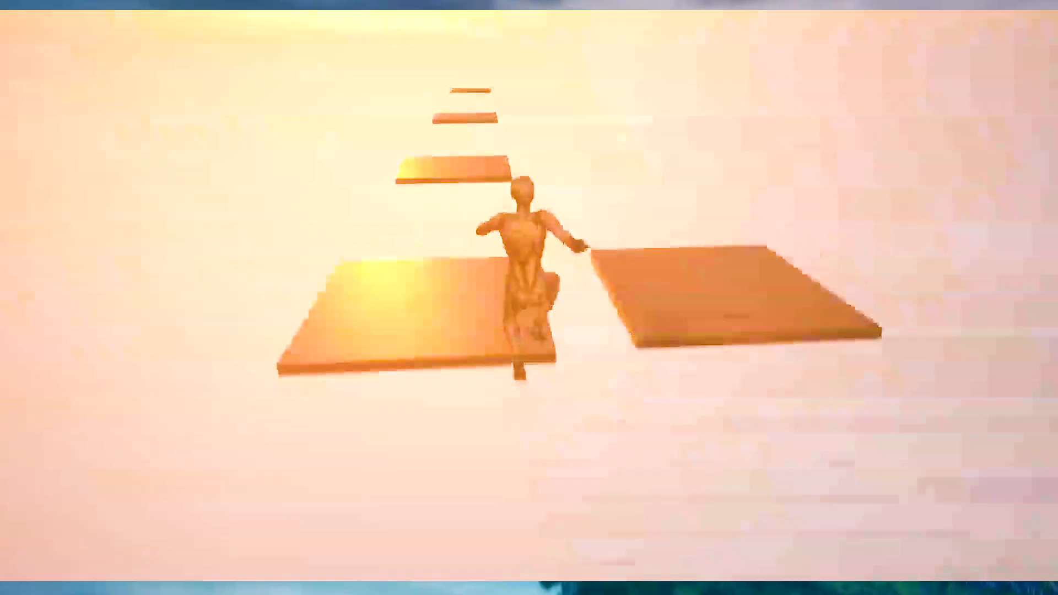